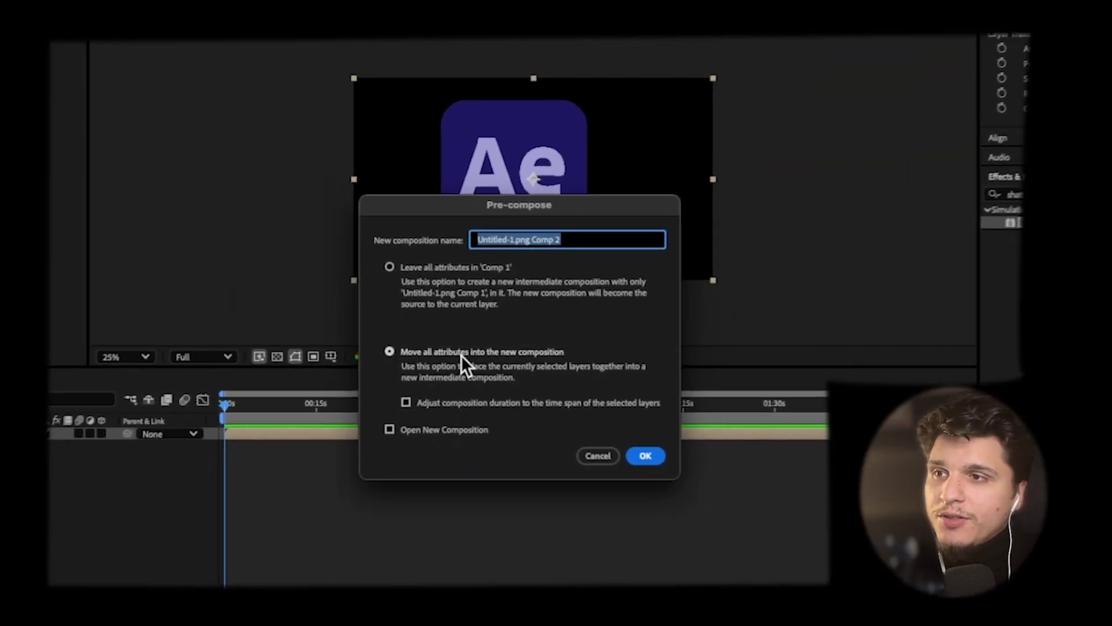
Confirm the precomposition 'Untitled-1.png Comp 2', moving all attributes, and return to the Selection tool
{"action": "left_click", "coordinate": [659, 461]}
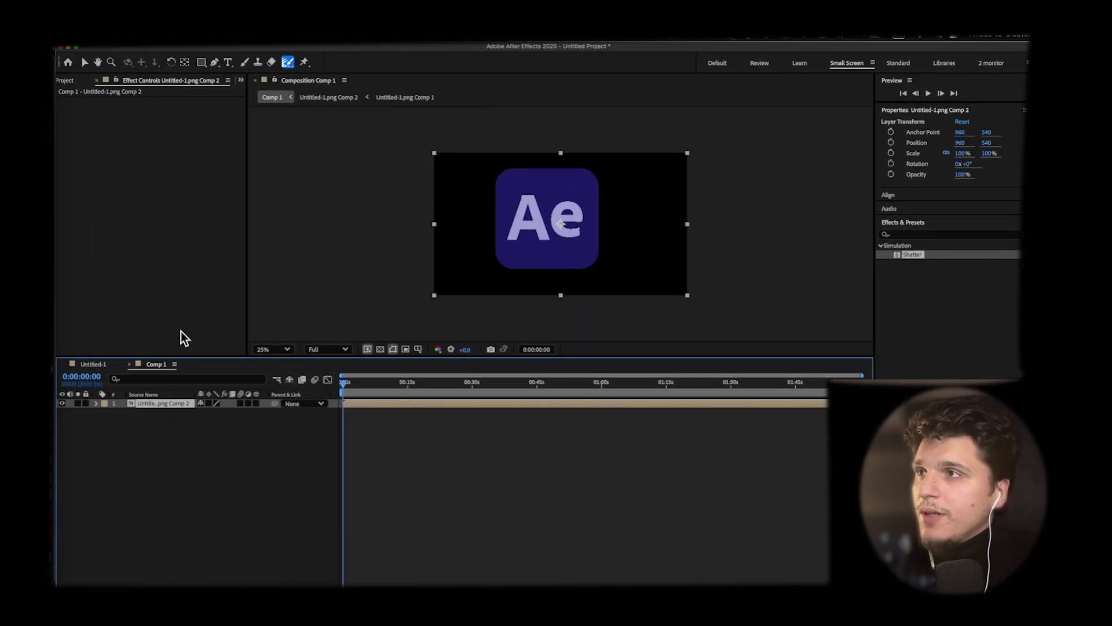
{"action": "key", "text": "v"}
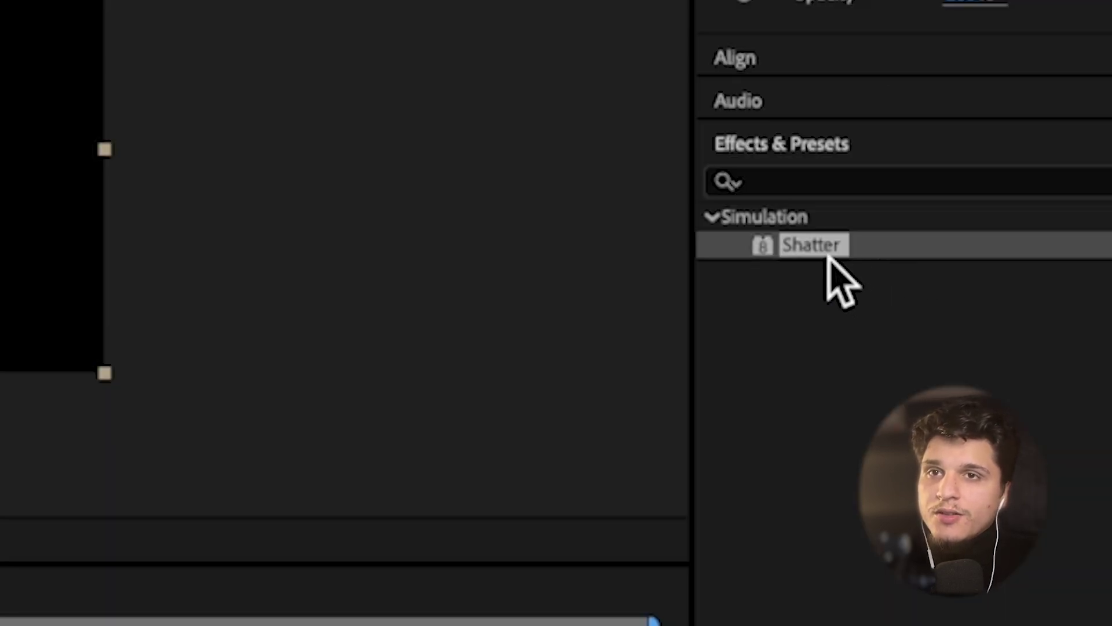
Apply Shatter to the precomposed logo layer and set its View to Rendered
{"action": "left_click", "coordinate": [918, 257]}
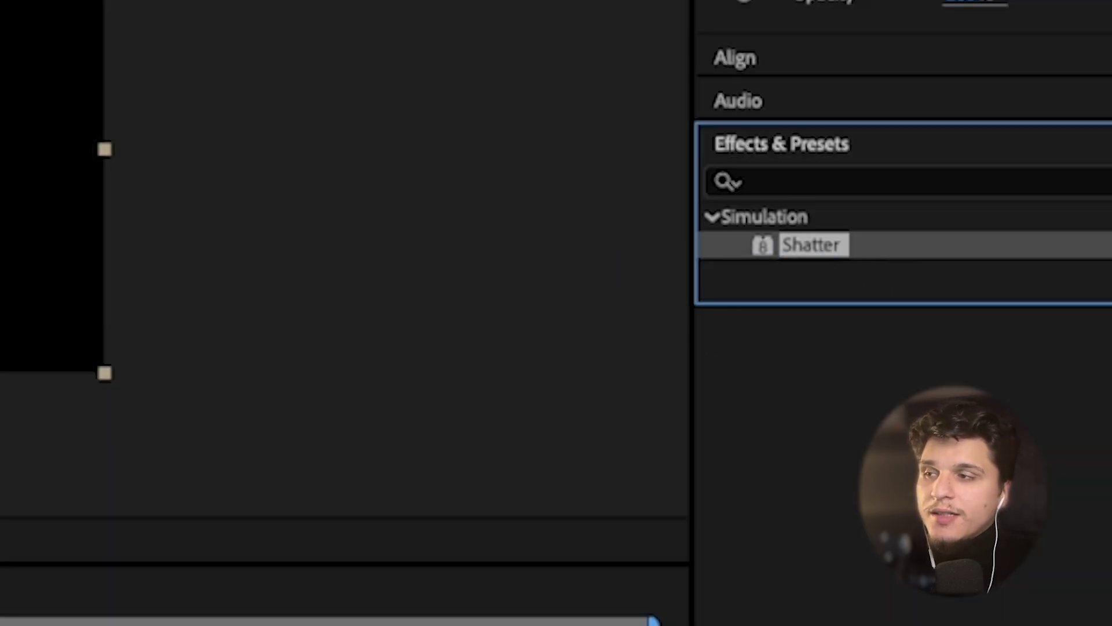
{"action": "left_click_drag", "start_coordinate": [811, 245], "coordinate": [148, 515]}
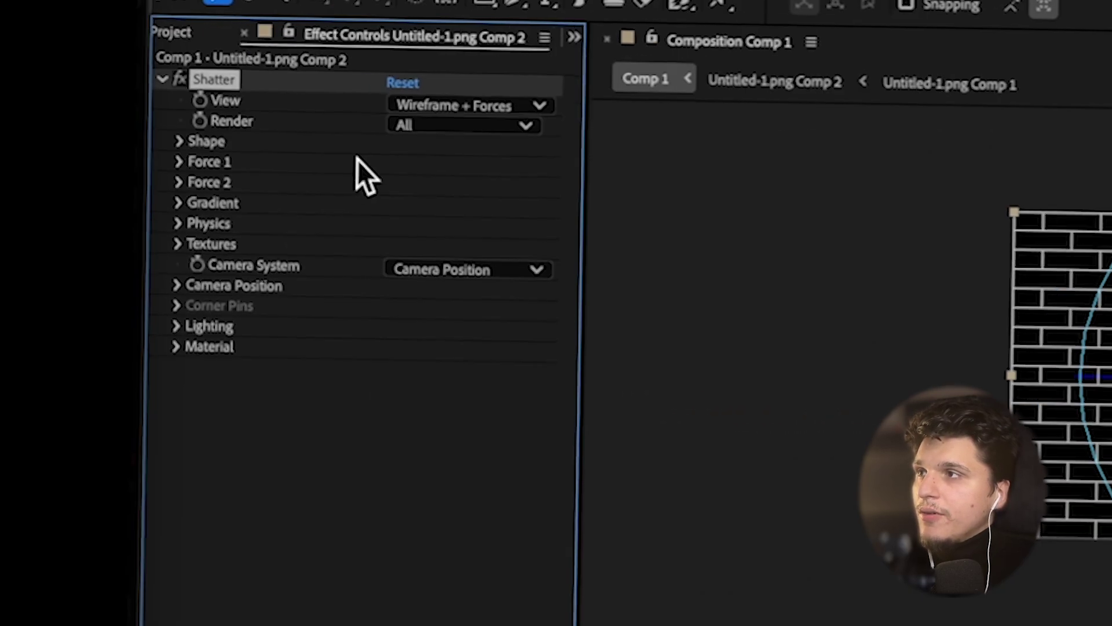
{"action": "left_click", "coordinate": [415, 105]}
{"action": "left_click", "coordinate": [420, 137]}
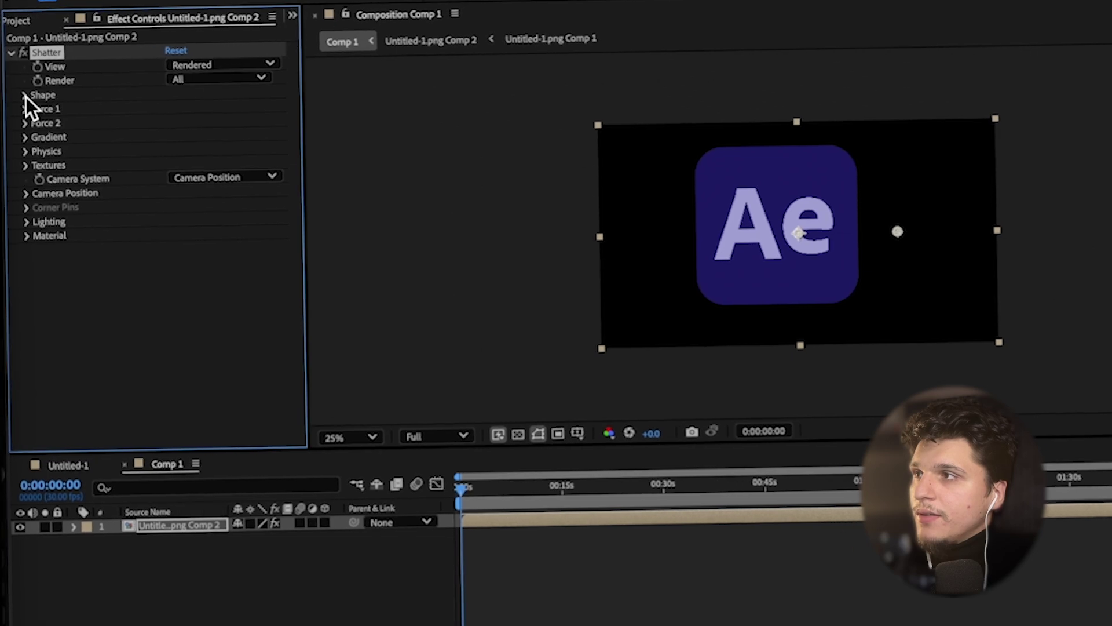
Set Shatter's Pattern to Custom with '1. Untitled-1.png Comp 2' as the Custom Shatter Map
{"action": "left_click", "coordinate": [26, 96]}
{"action": "left_click", "coordinate": [212, 109]}
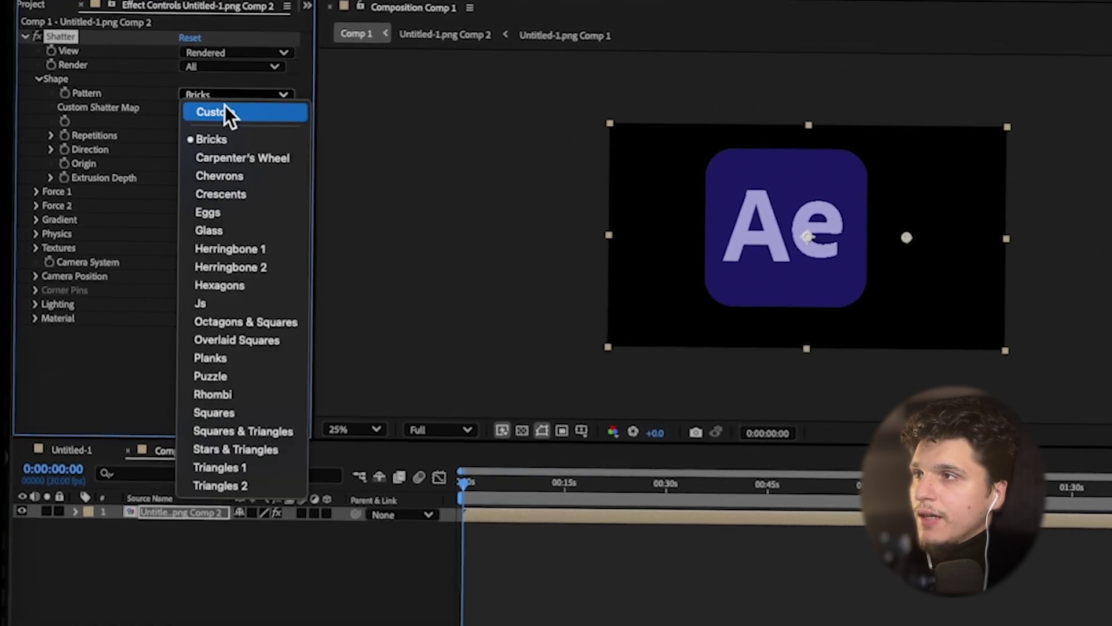
{"action": "left_click", "coordinate": [225, 111]}
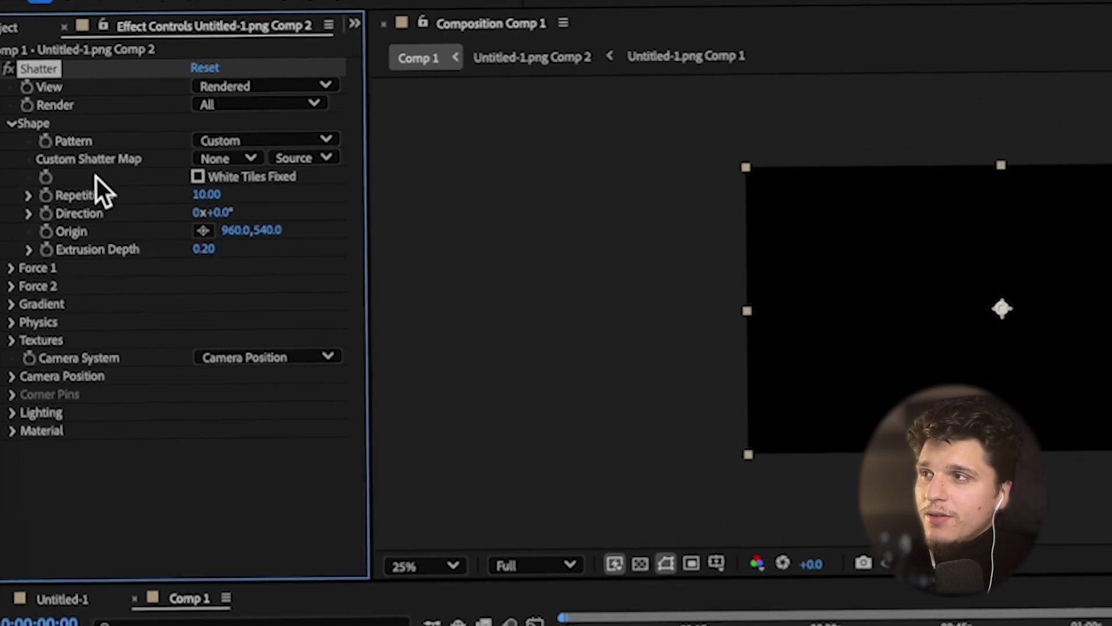
{"action": "left_click", "coordinate": [229, 160]}
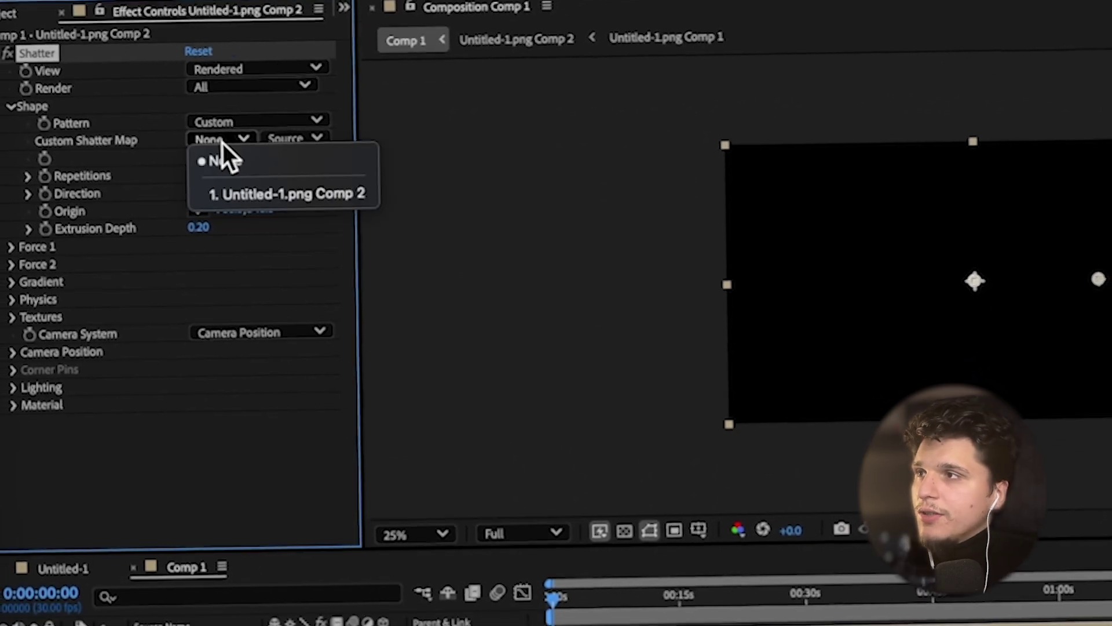
{"action": "left_click", "coordinate": [287, 194]}
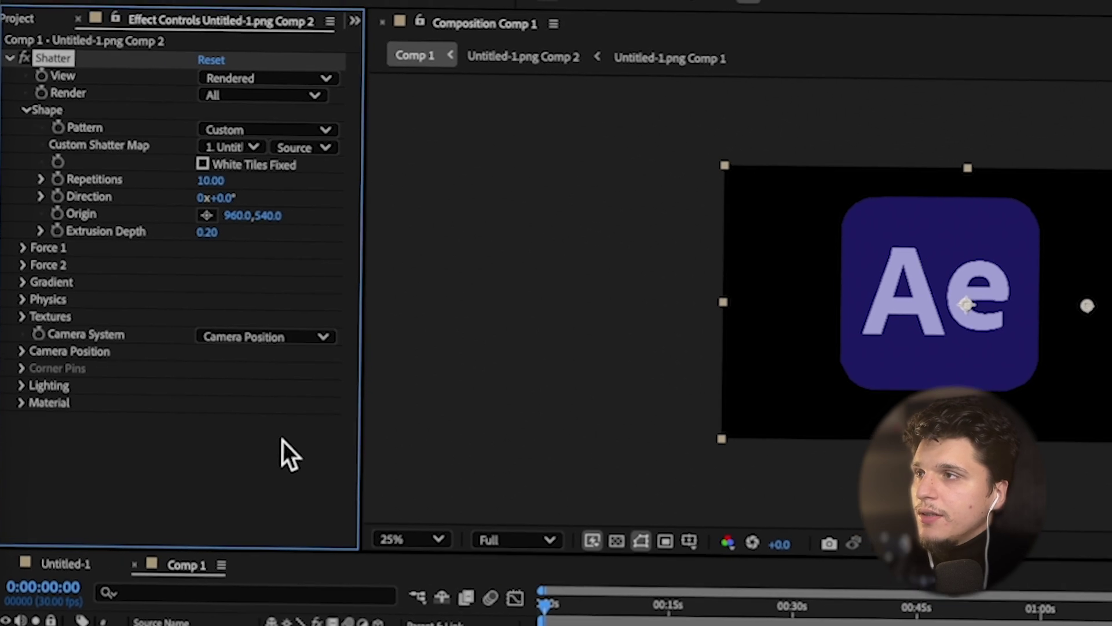
Open Untitled-1.png Comp 2 and drag the logo's anchor point left with the Pan Behind tool
{"action": "double_click", "coordinate": [866, 346]}
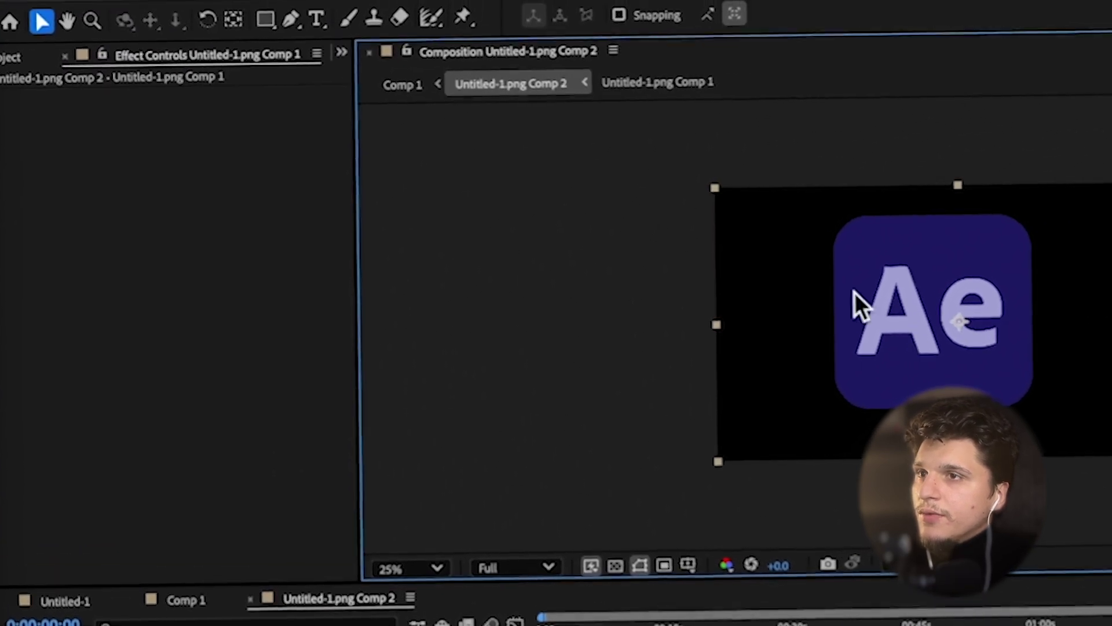
{"action": "left_click", "coordinate": [233, 19]}
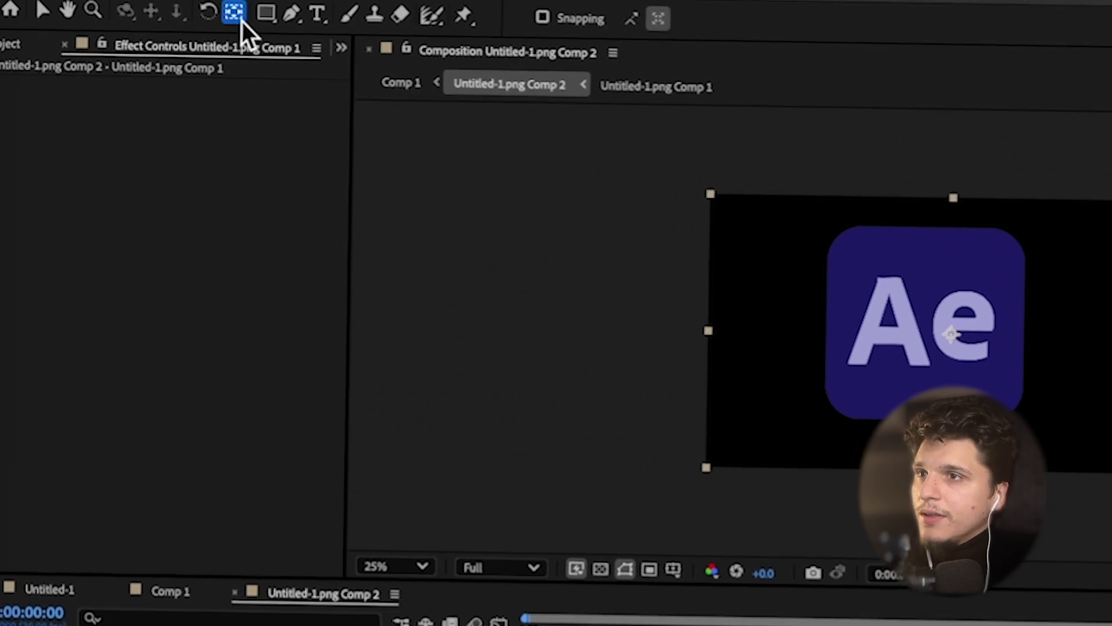
{"action": "mouse_move", "coordinate": [950, 334]}
{"action": "left_mouse_down"}
{"action": "mouse_move", "coordinate": [956, 356]}
{"action": "mouse_move", "coordinate": [949, 337]}
{"action": "left_mouse_up"}
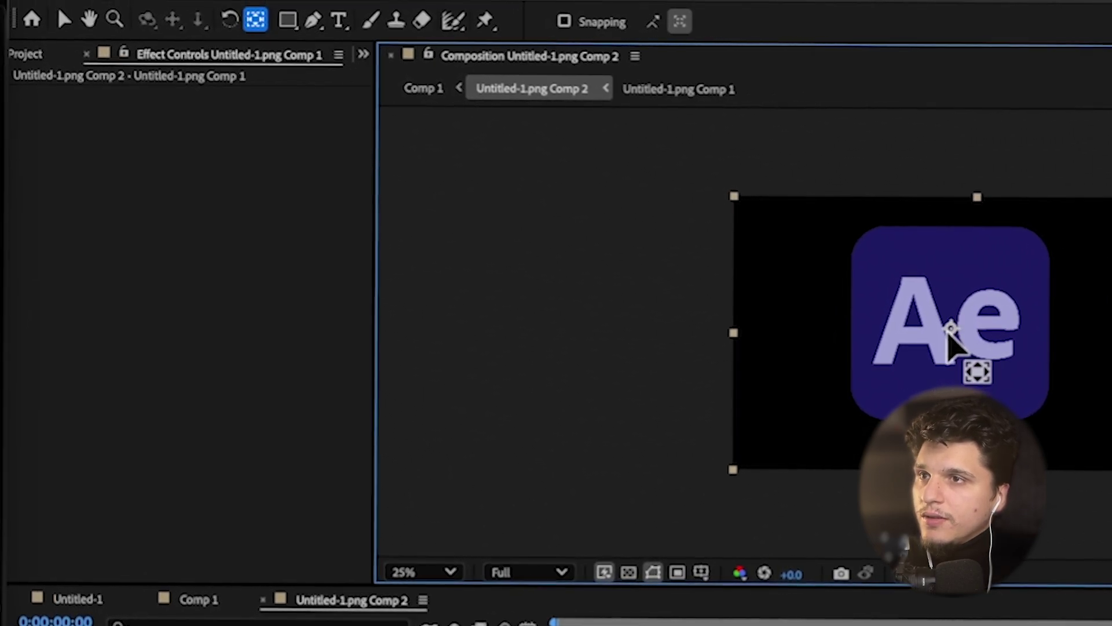
In Comp 1, set Shatter's Force 1 Depth, Radius and Strength each to 0
{"action": "left_click", "coordinate": [165, 602]}
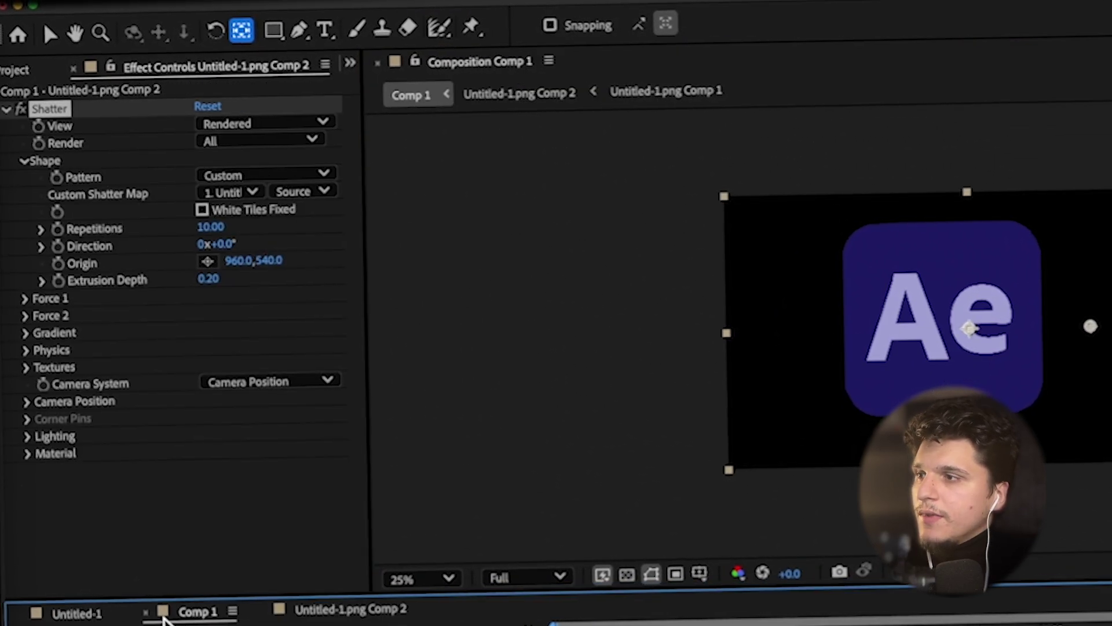
{"action": "left_click", "coordinate": [87, 613]}
{"action": "left_click", "coordinate": [186, 611]}
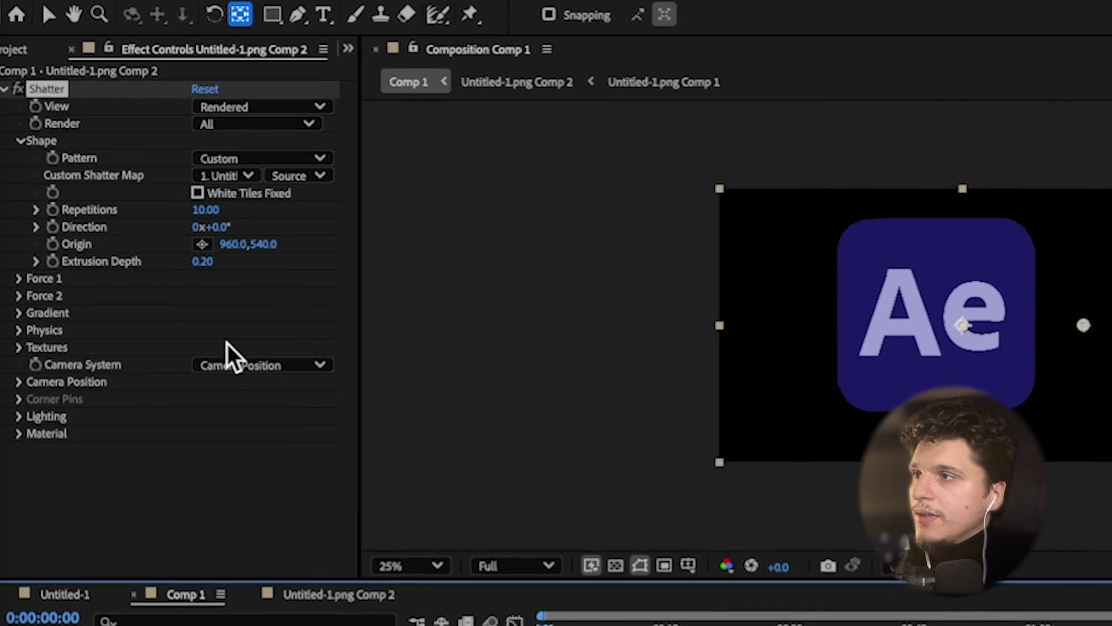
{"action": "left_click", "coordinate": [19, 278]}
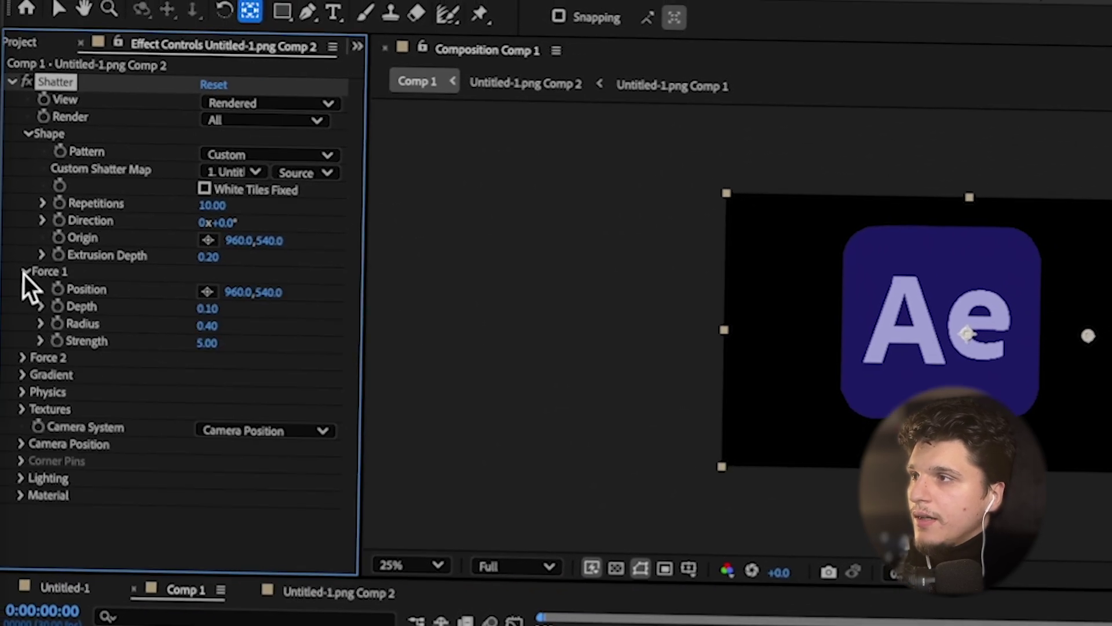
{"action": "left_click", "coordinate": [207, 308]}
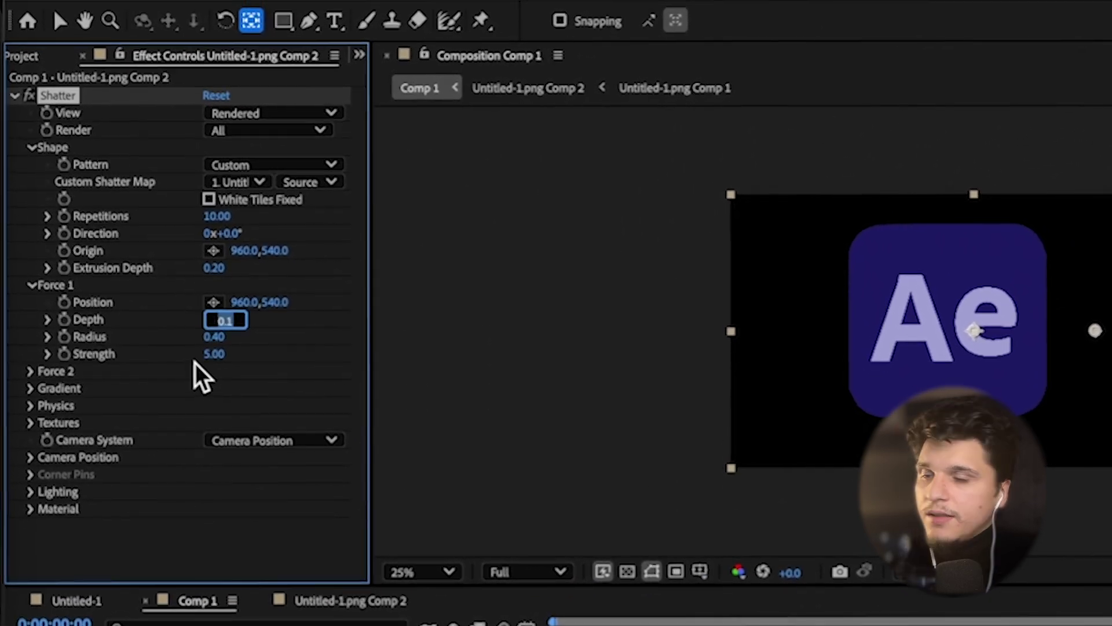
{"action": "type", "text": "0"}
{"action": "left_click", "coordinate": [213, 342]}
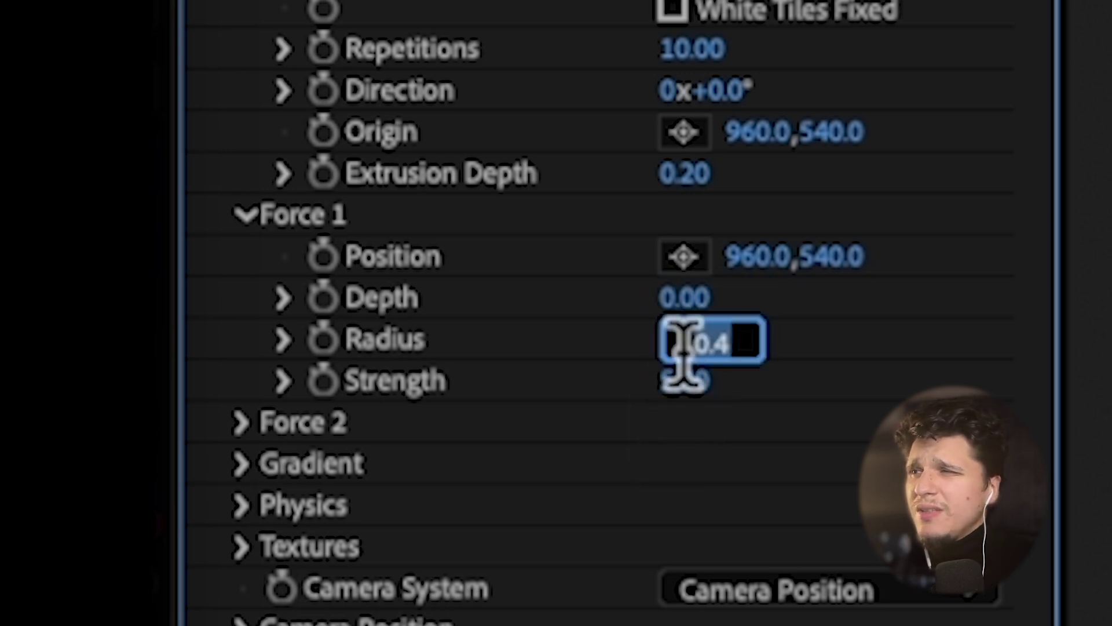
{"action": "type", "text": "0"}
{"action": "left_click", "coordinate": [692, 387]}
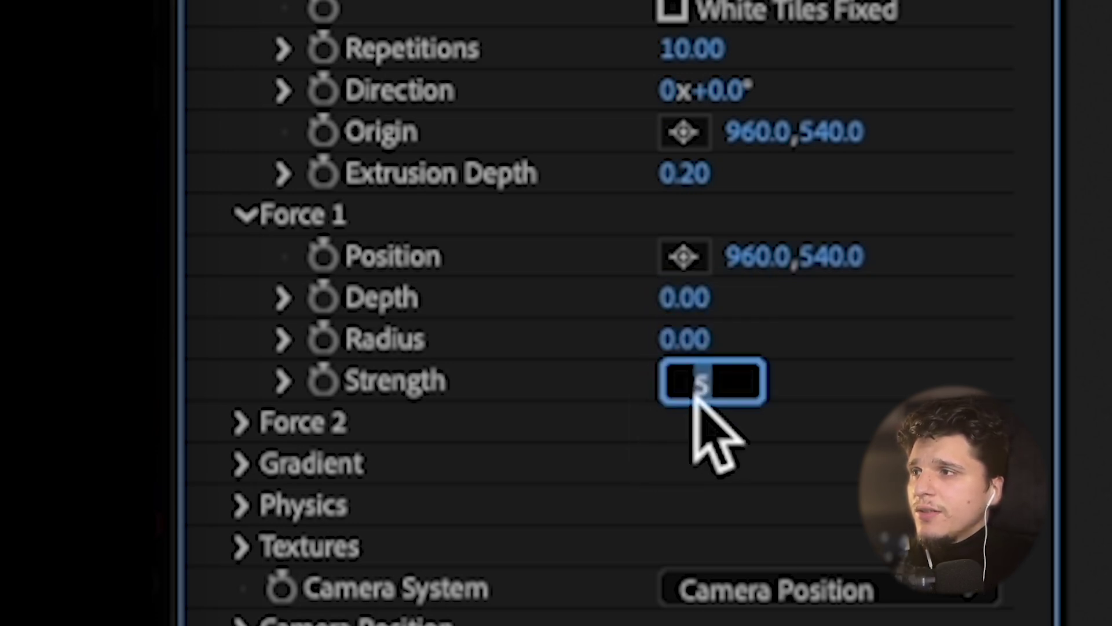
{"action": "type", "text": "0"}
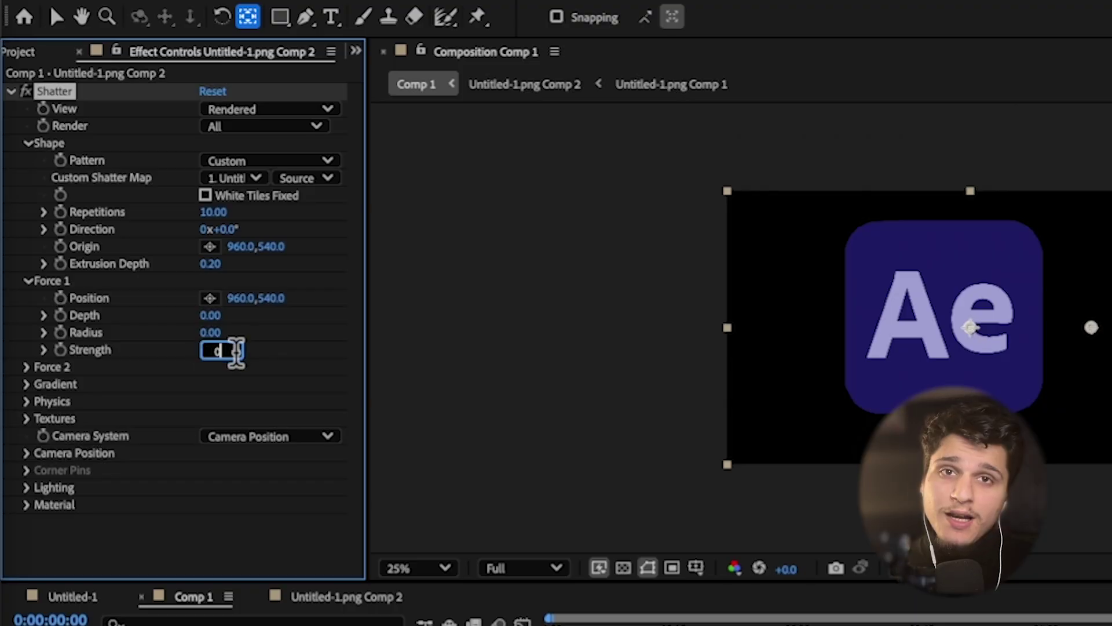
{"action": "left_click", "coordinate": [143, 355]}
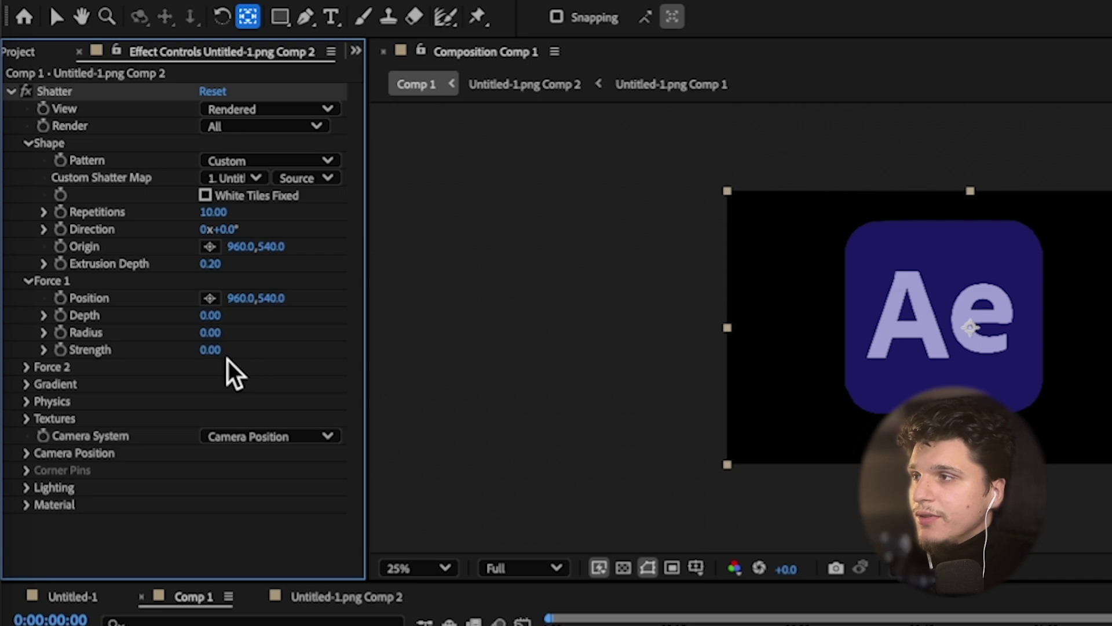
Collapse Force 1 and expand Shatter's Gradient and Physics groups
{"action": "left_click", "coordinate": [28, 281]}
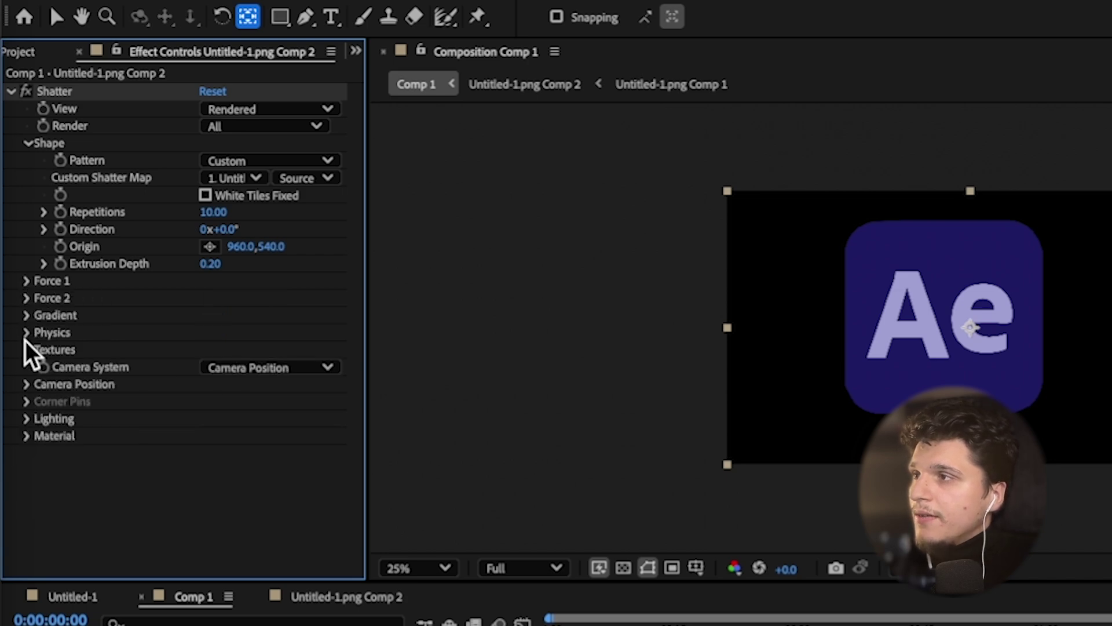
{"action": "left_click", "coordinate": [26, 315]}
{"action": "left_click", "coordinate": [27, 384]}
{"action": "scroll", "coordinate": [51, 412], "scroll_direction": "down", "scroll_amount": 2}
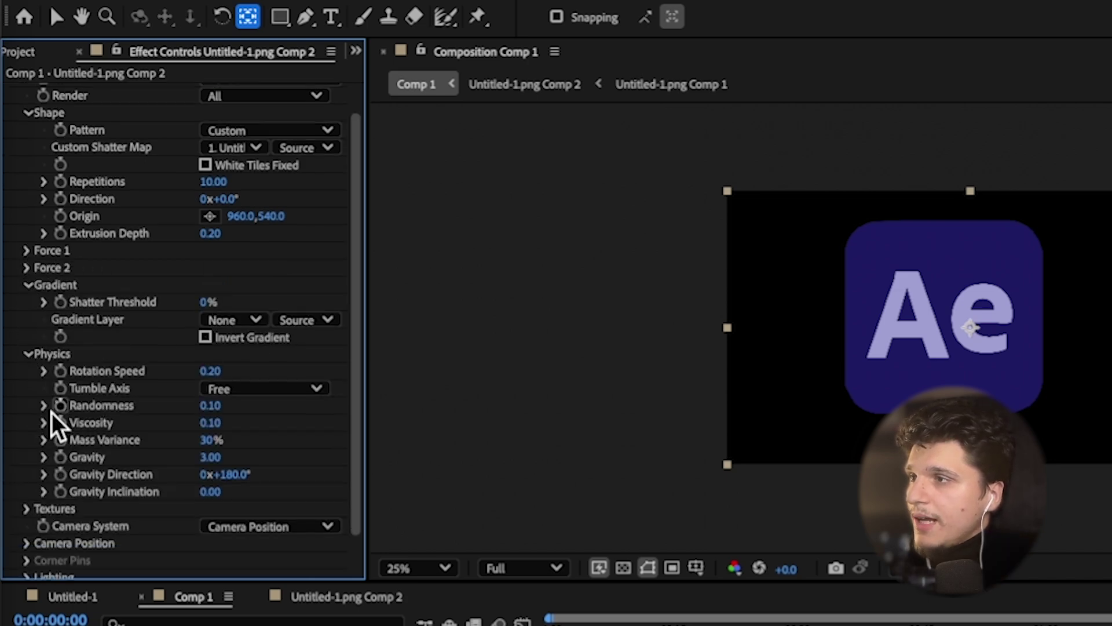
Expand Textures and Camera Position and scroll through the Shatter properties
{"action": "left_click", "coordinate": [27, 485]}
{"action": "scroll", "coordinate": [26, 485], "scroll_direction": "down", "scroll_amount": 5}
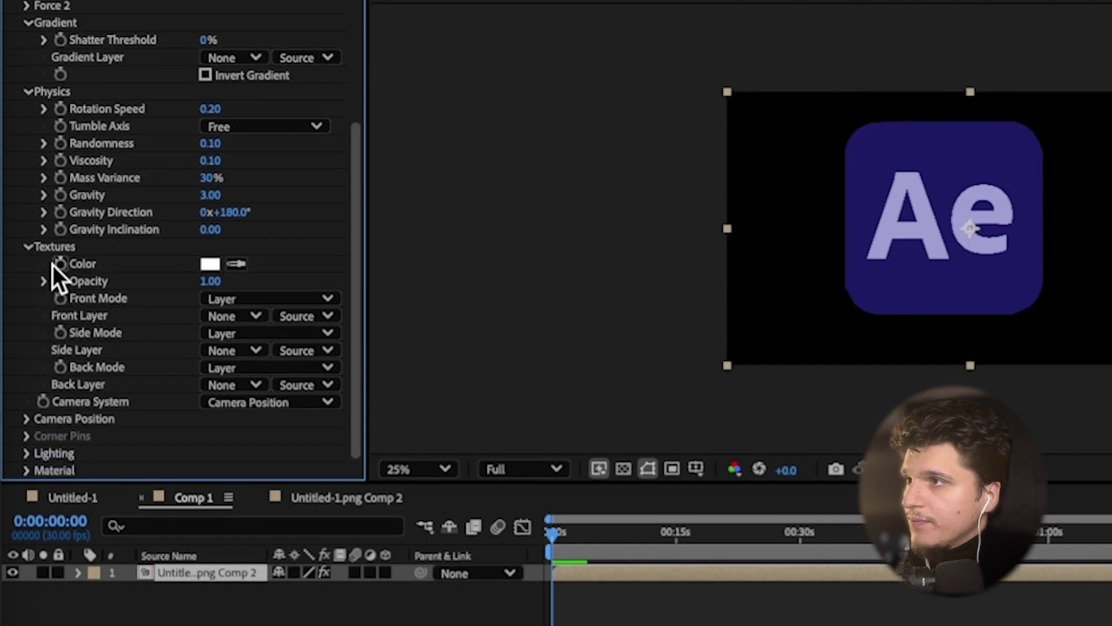
{"action": "left_click", "coordinate": [26, 418]}
{"action": "scroll", "coordinate": [30, 421], "scroll_direction": "down", "scroll_amount": 2}
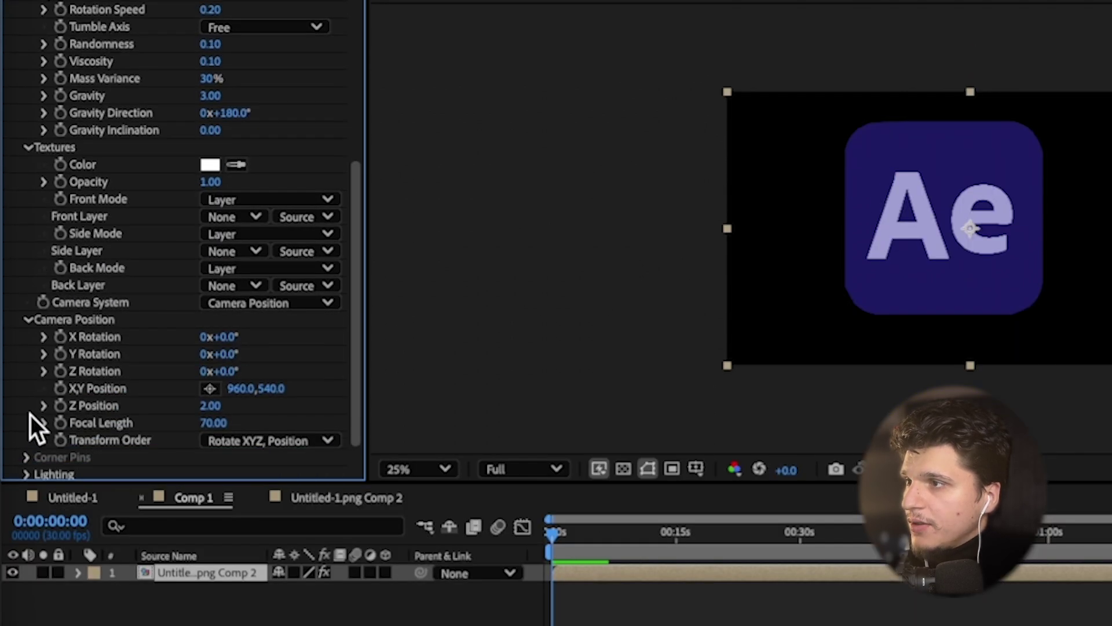
{"action": "scroll", "coordinate": [35, 414], "scroll_direction": "up", "scroll_amount": 5}
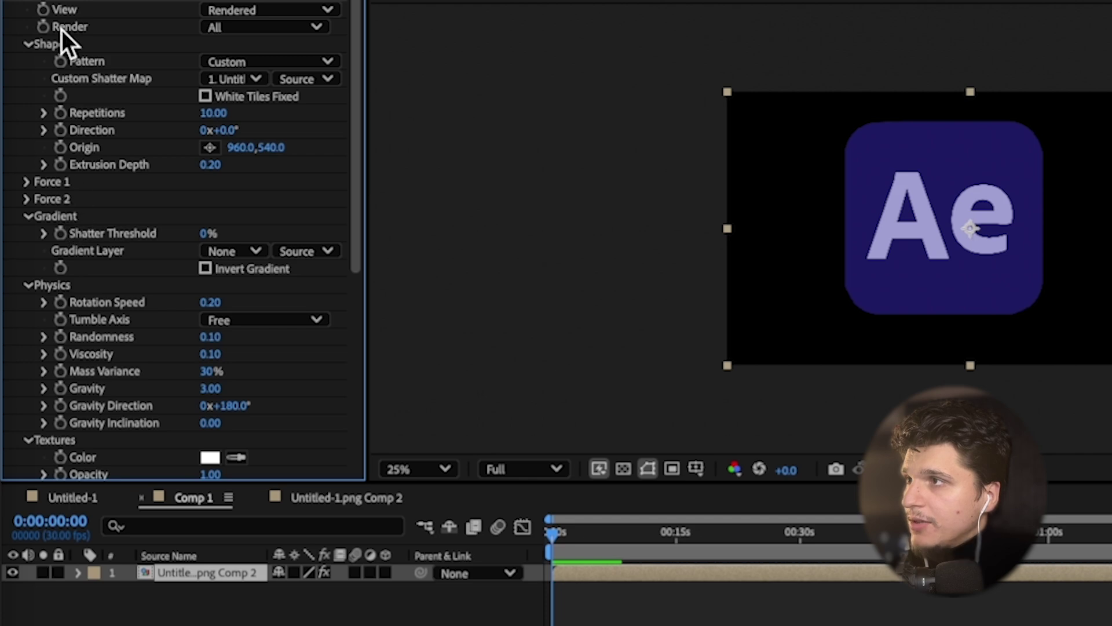
{"action": "scroll", "coordinate": [214, 167], "scroll_direction": "down", "scroll_amount": 10}
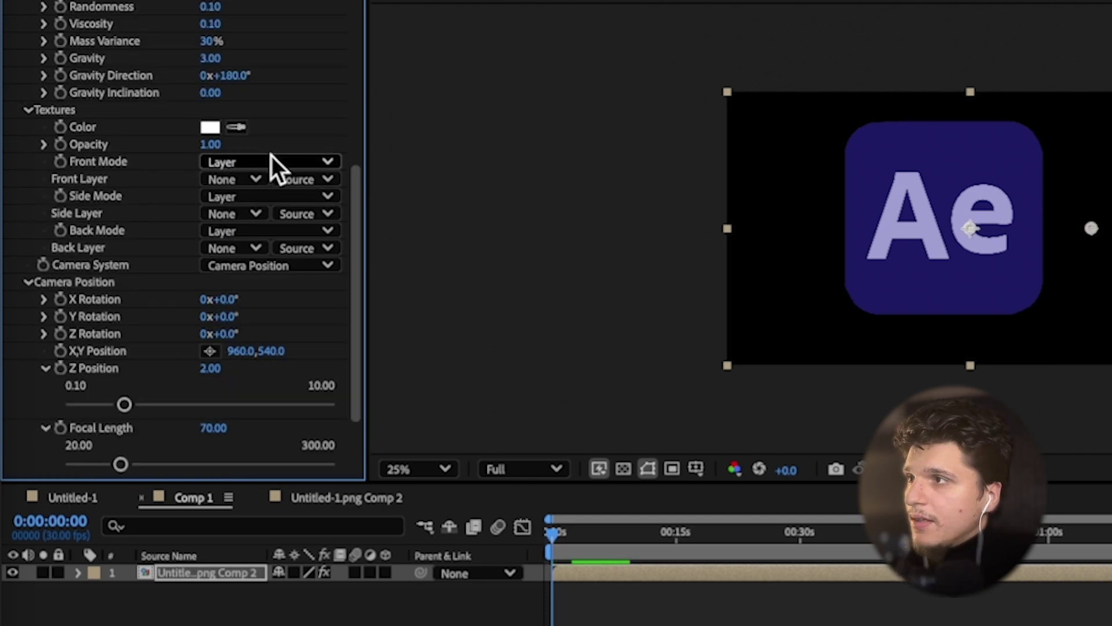
{"action": "scroll", "coordinate": [179, 154], "scroll_direction": "up", "scroll_amount": 10}
{"action": "scroll", "coordinate": [176, 156], "scroll_direction": "down", "scroll_amount": 8}
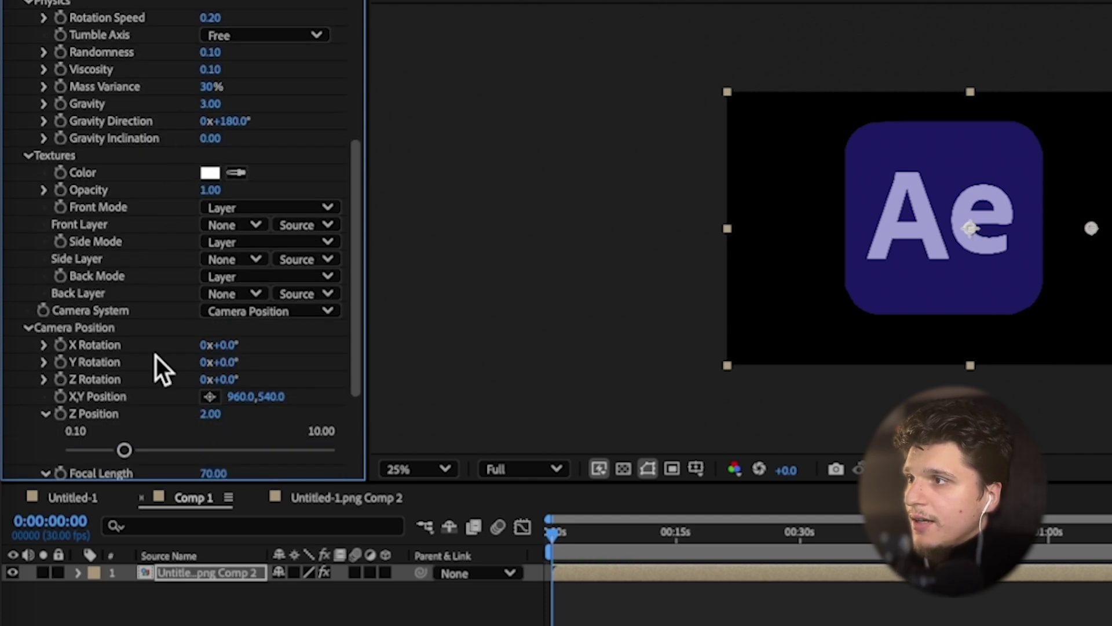
{"action": "scroll", "coordinate": [155, 356], "scroll_direction": "down", "scroll_amount": 1}
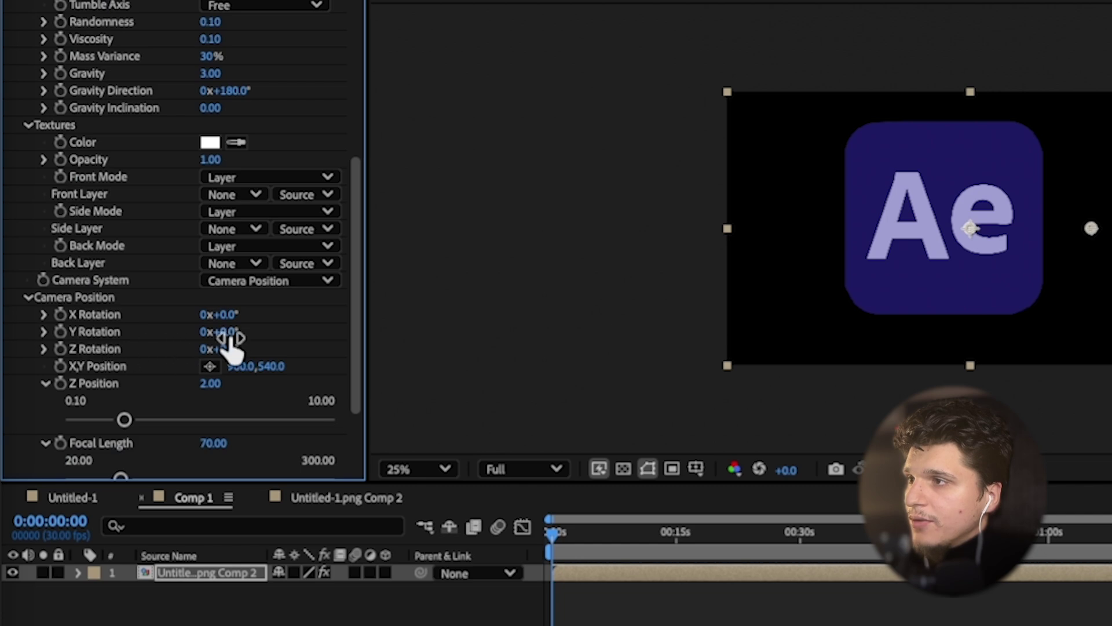
Turn the camera Y Rotation to 57° and raise Extrusion Depth to about 1.26
{"action": "left_click_drag", "start_coordinate": [230, 331], "coordinate": [284, 334]}
{"action": "scroll", "coordinate": [240, 203], "scroll_direction": "up", "scroll_amount": 6}
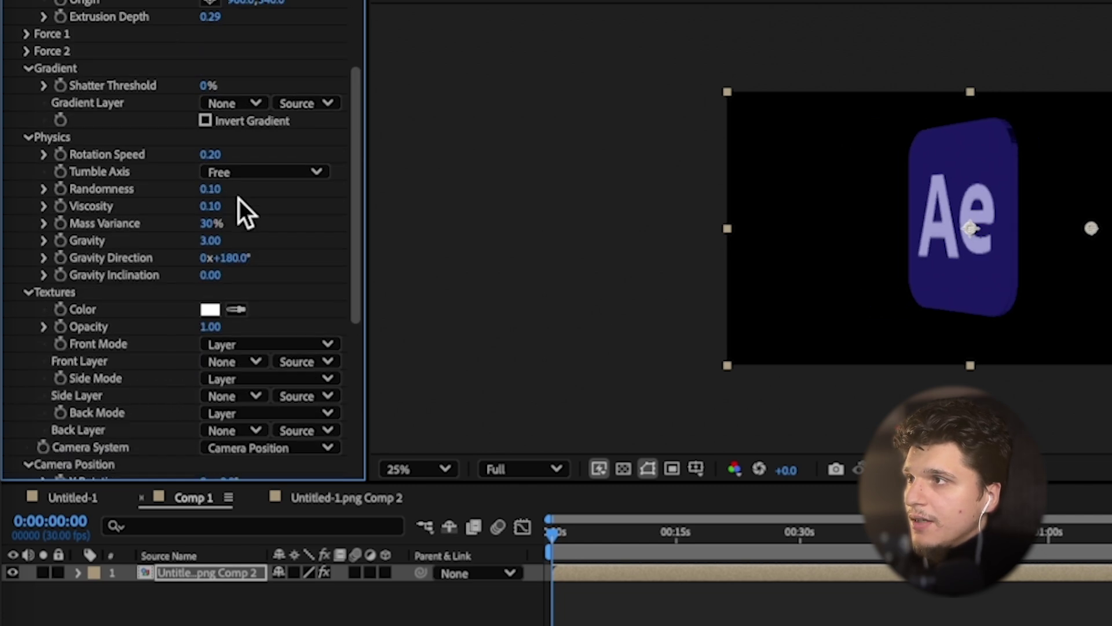
{"action": "scroll", "coordinate": [38, 44], "scroll_direction": "up", "scroll_amount": 2}
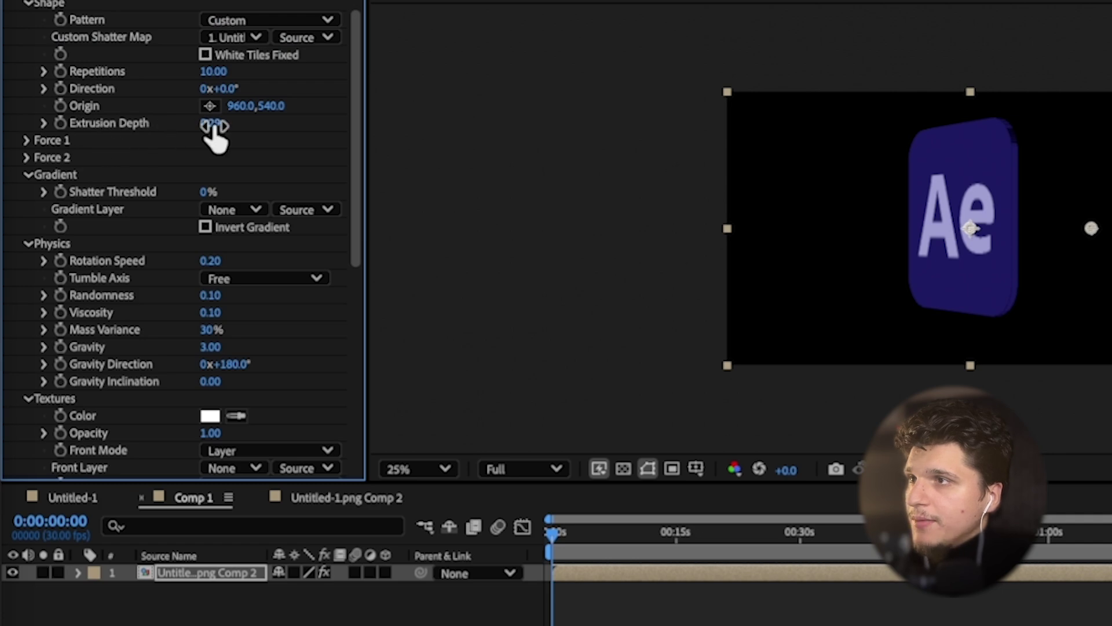
{"action": "left_click_drag", "start_coordinate": [258, 125], "coordinate": [315, 127]}
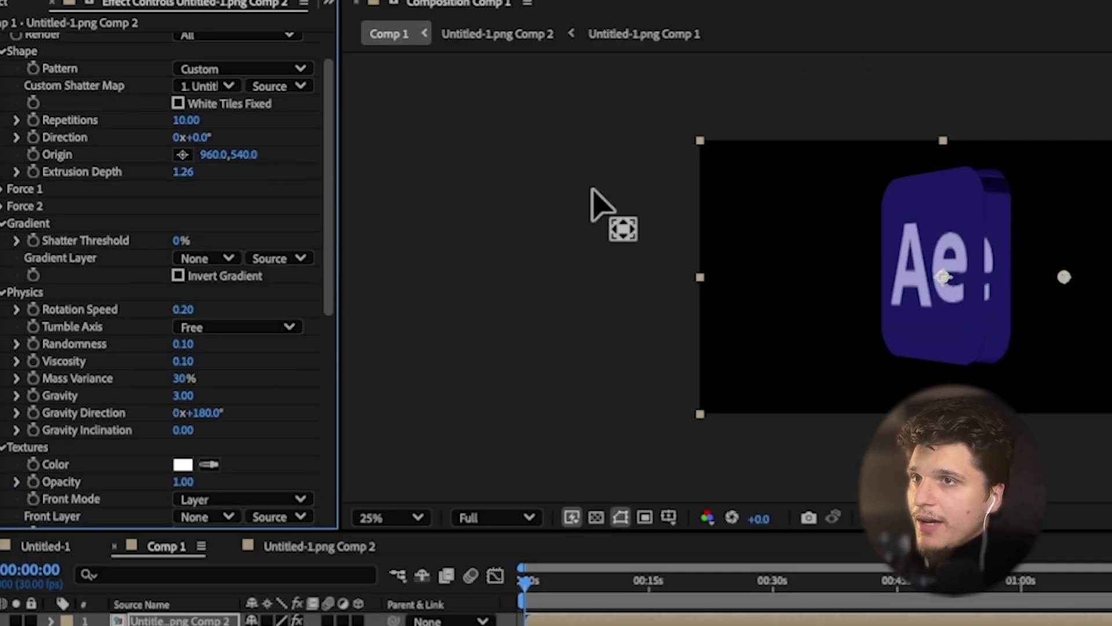
{"action": "scroll", "coordinate": [943, 277], "scroll_direction": "up", "scroll_amount": 2}
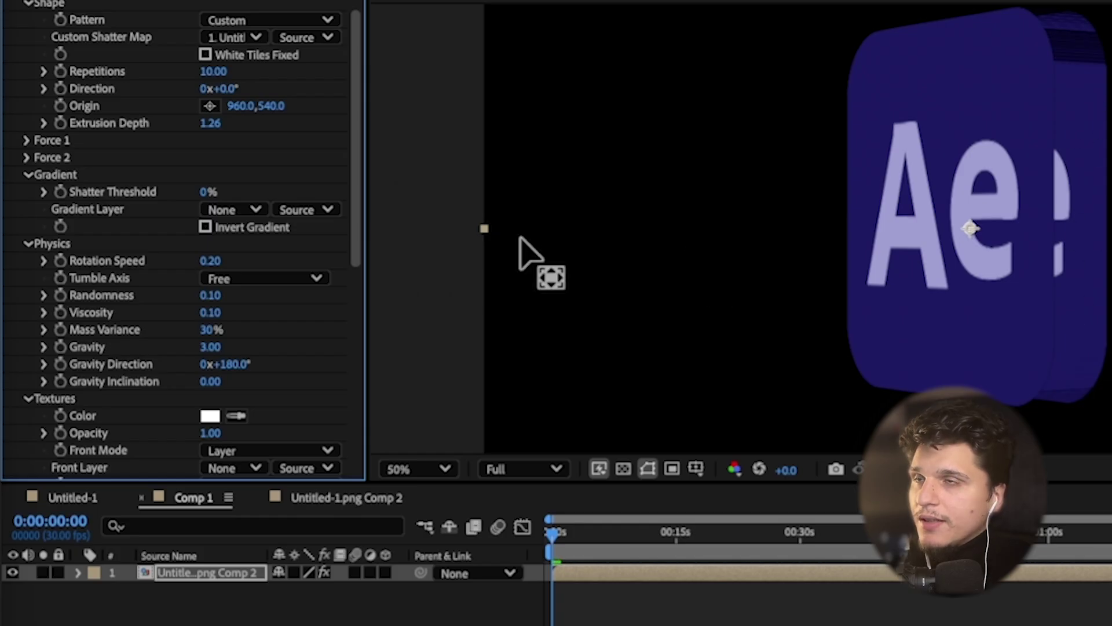
{"action": "scroll", "coordinate": [177, 288], "scroll_direction": "down", "scroll_amount": 10}
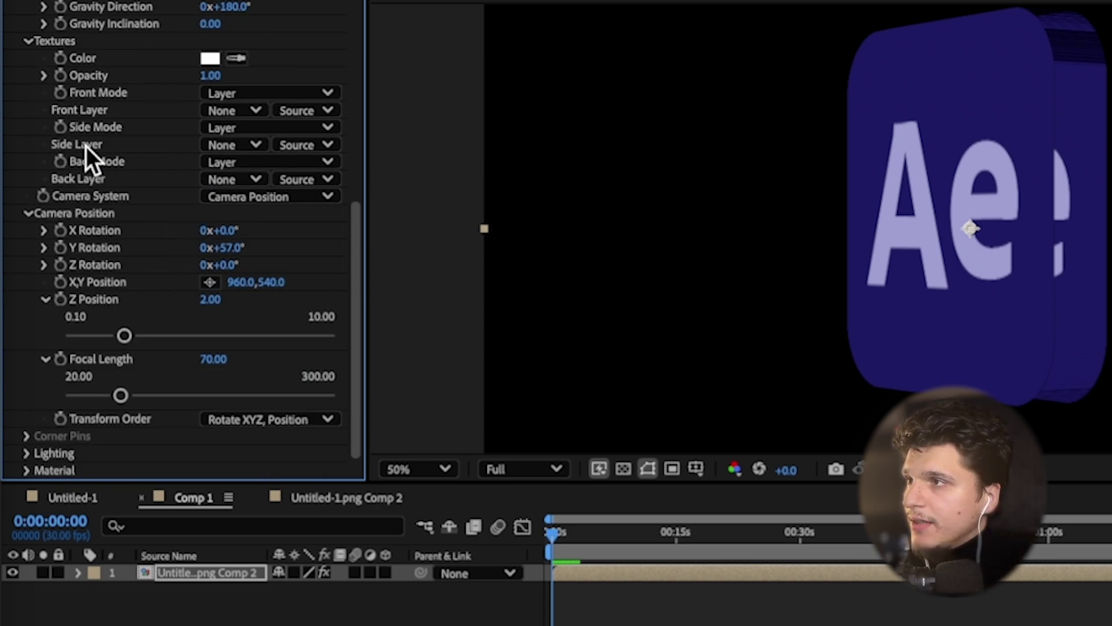
Leave the side texture layer unchanged and set Textures Back Mode to Color
{"action": "left_click", "coordinate": [234, 144]}
{"action": "left_click", "coordinate": [251, 142]}
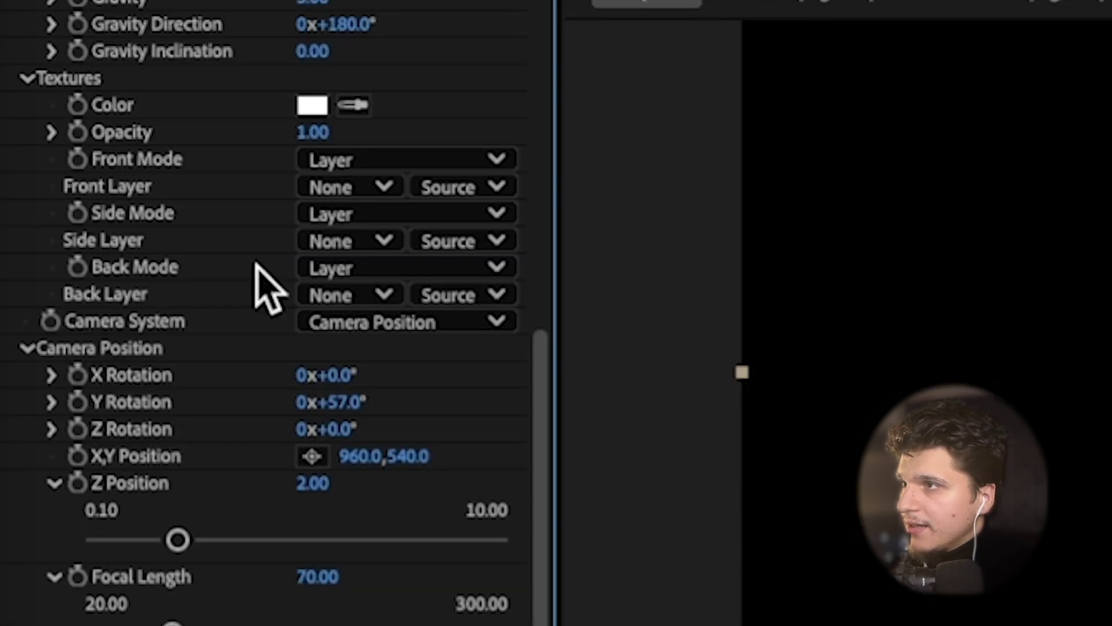
{"action": "left_click", "coordinate": [365, 270]}
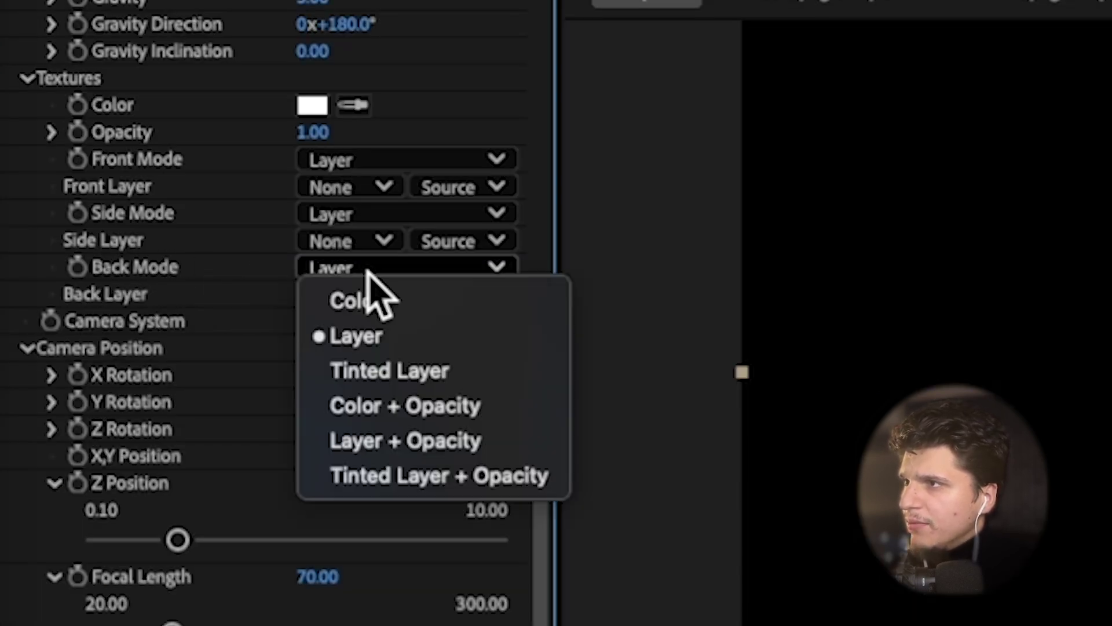
{"action": "left_click", "coordinate": [383, 298]}
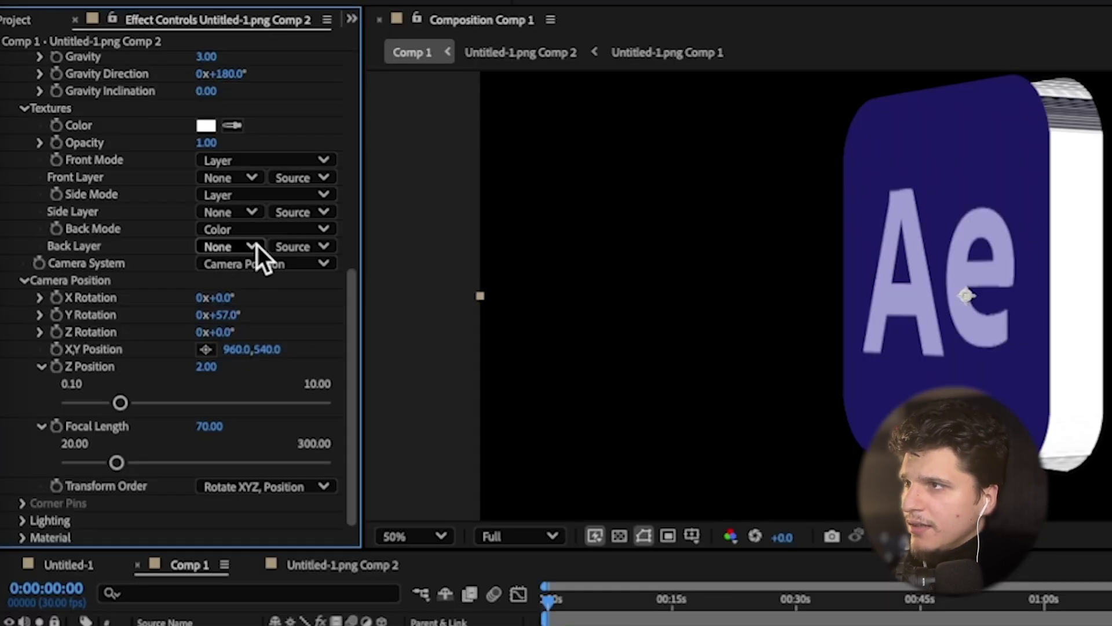
Set the Textures Color to dark blue 03004E, sampled from the logo and deepened
{"action": "left_click", "coordinate": [204, 127]}
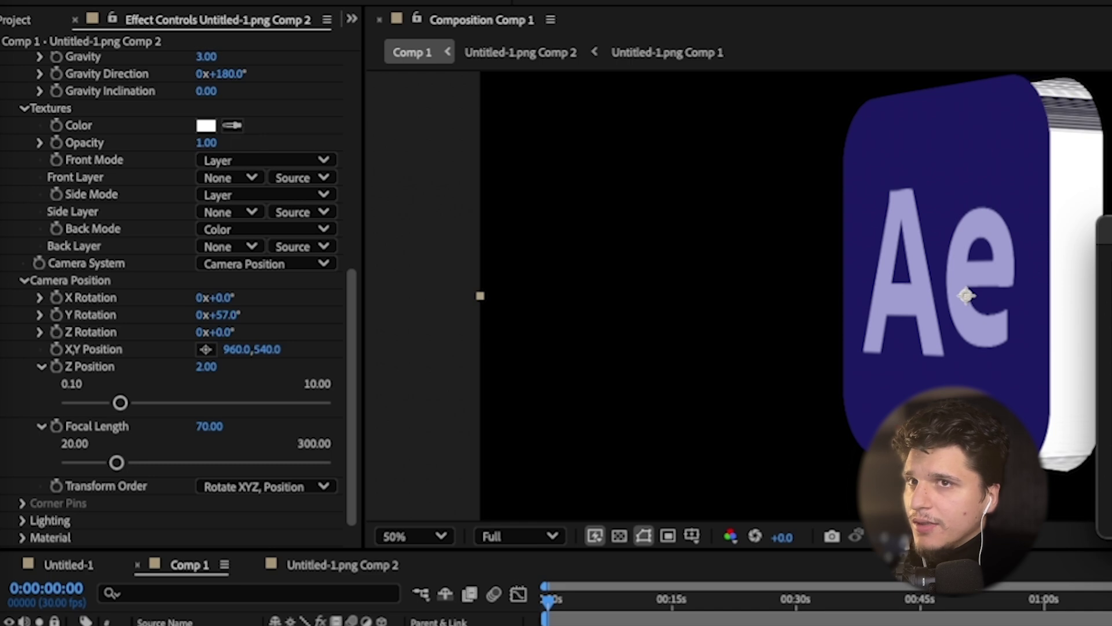
{"action": "left_click", "coordinate": [232, 125]}
{"action": "left_click", "coordinate": [963, 169]}
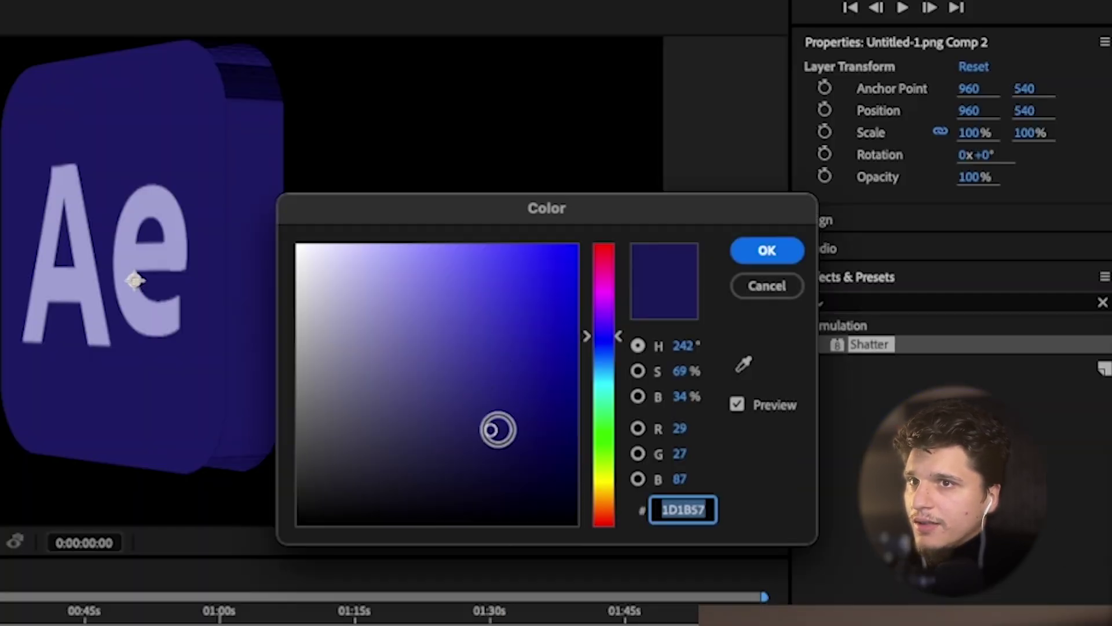
{"action": "mouse_move", "coordinate": [497, 429]}
{"action": "left_mouse_down"}
{"action": "mouse_move", "coordinate": [568, 449]}
{"action": "mouse_move", "coordinate": [585, 426]}
{"action": "left_mouse_up"}
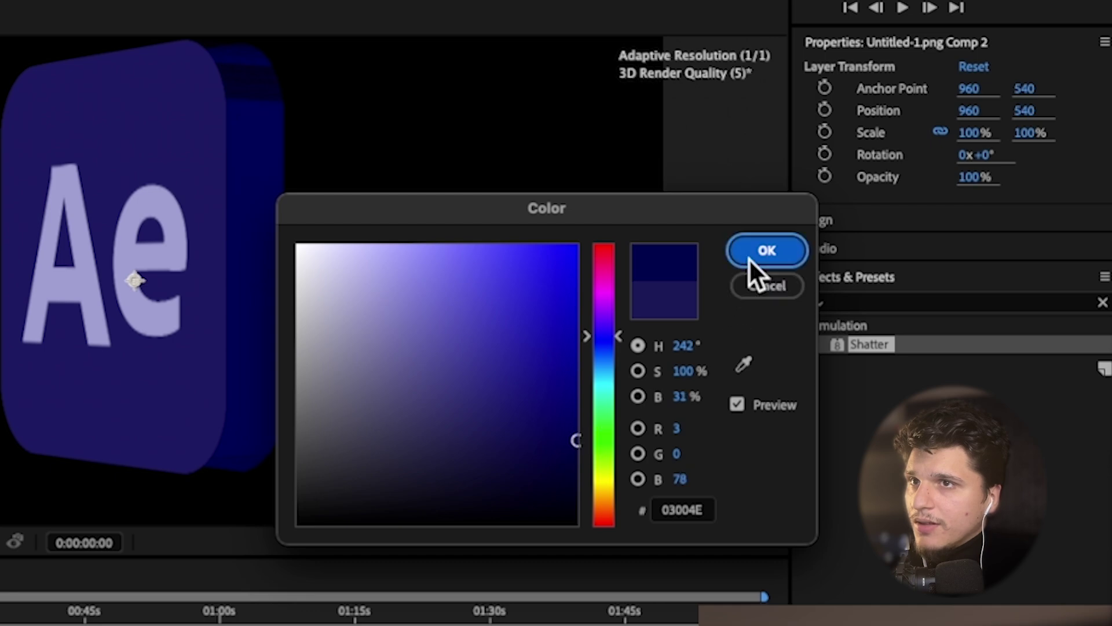
{"action": "left_click", "coordinate": [757, 260]}
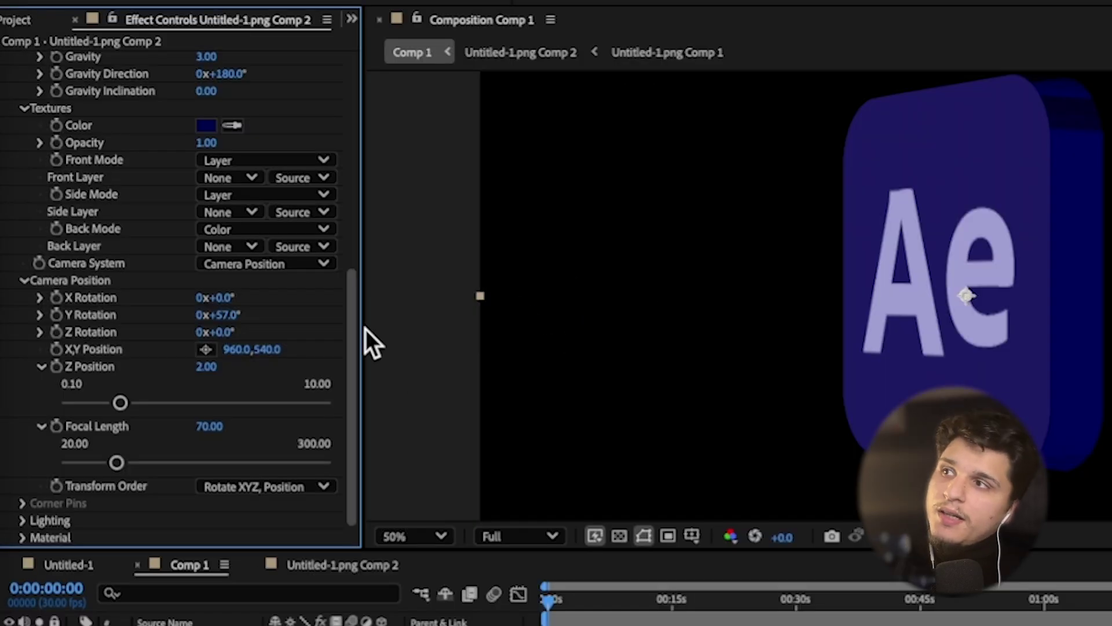
{"action": "left_click", "coordinate": [371, 188]}
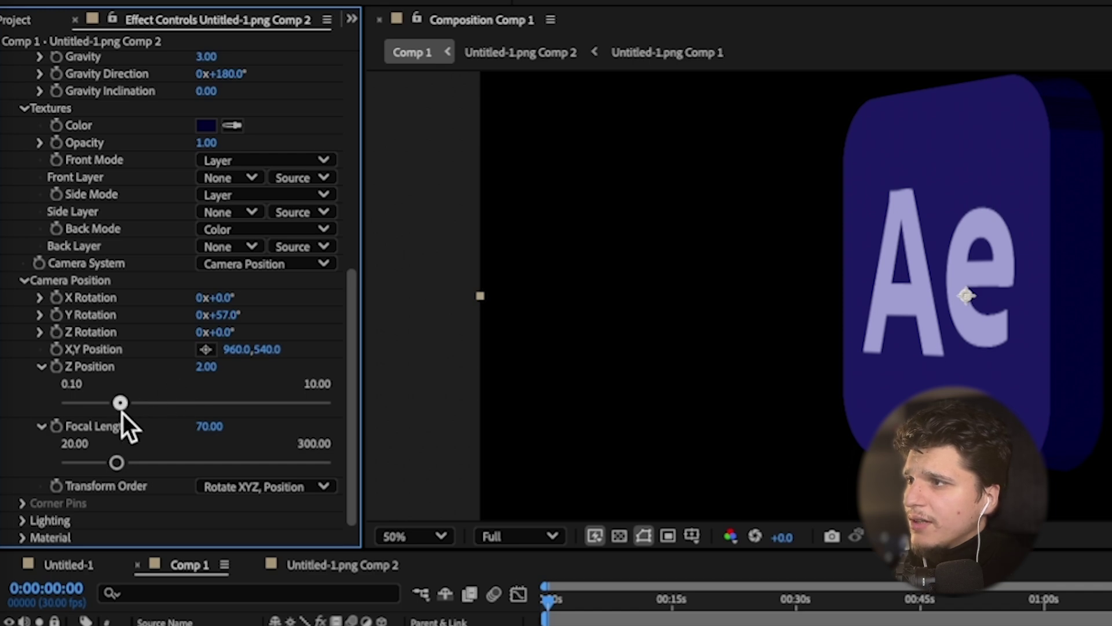
Set Light Type to Point Source and place the light right of the logo
{"action": "left_click", "coordinate": [22, 520]}
{"action": "scroll", "coordinate": [23, 526], "scroll_direction": "down", "scroll_amount": 6}
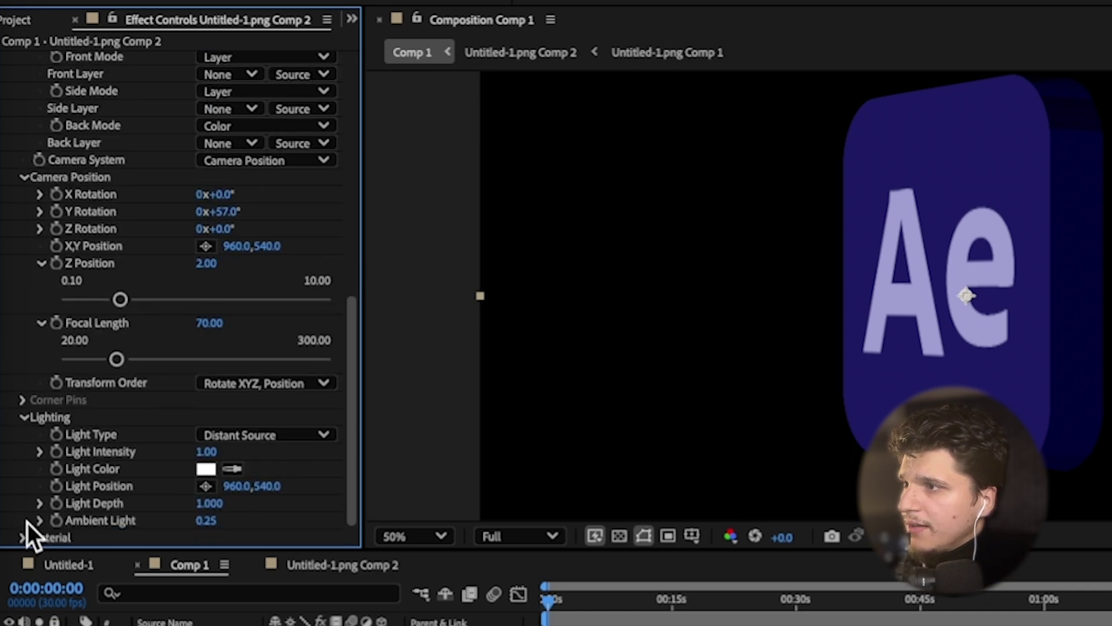
{"action": "left_click", "coordinate": [242, 434]}
{"action": "left_click", "coordinate": [256, 456]}
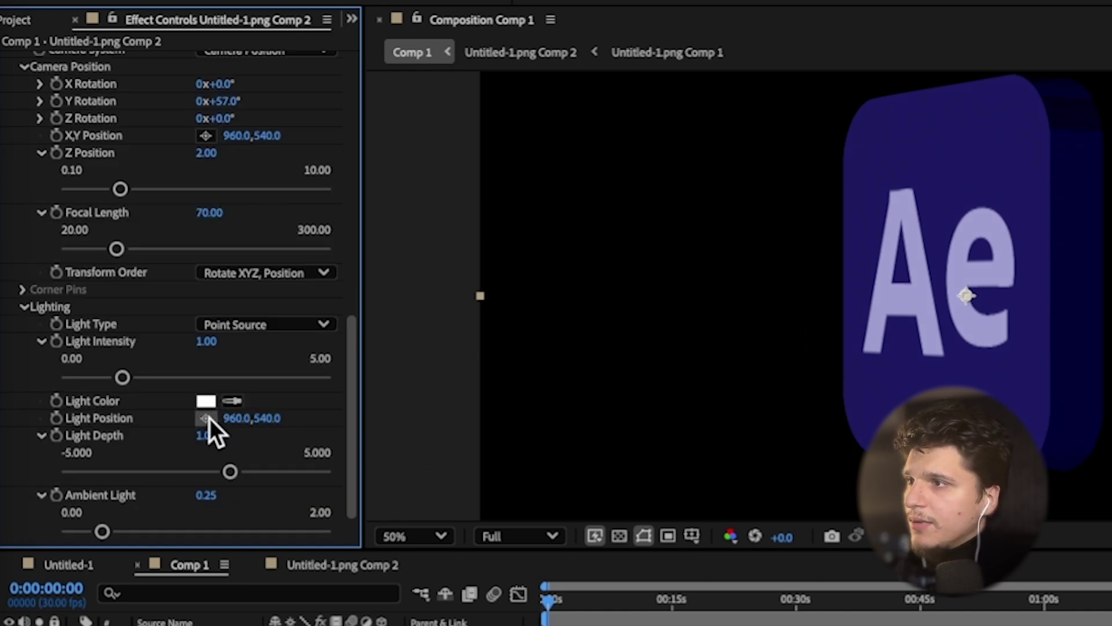
{"action": "left_click", "coordinate": [206, 418]}
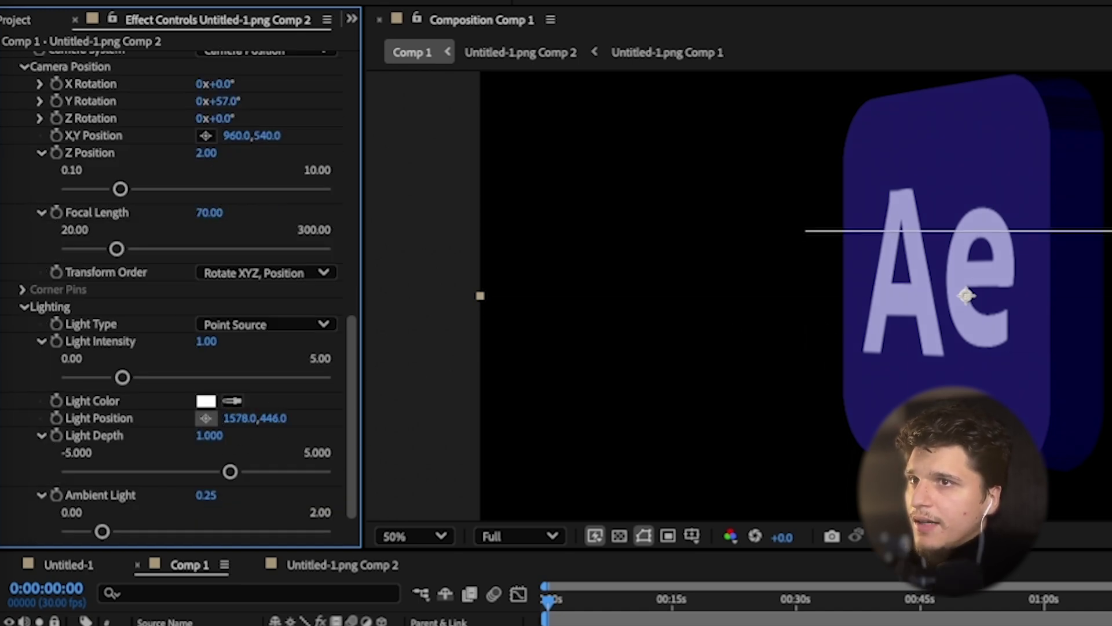
{"action": "left_click", "coordinate": [1111, 249]}
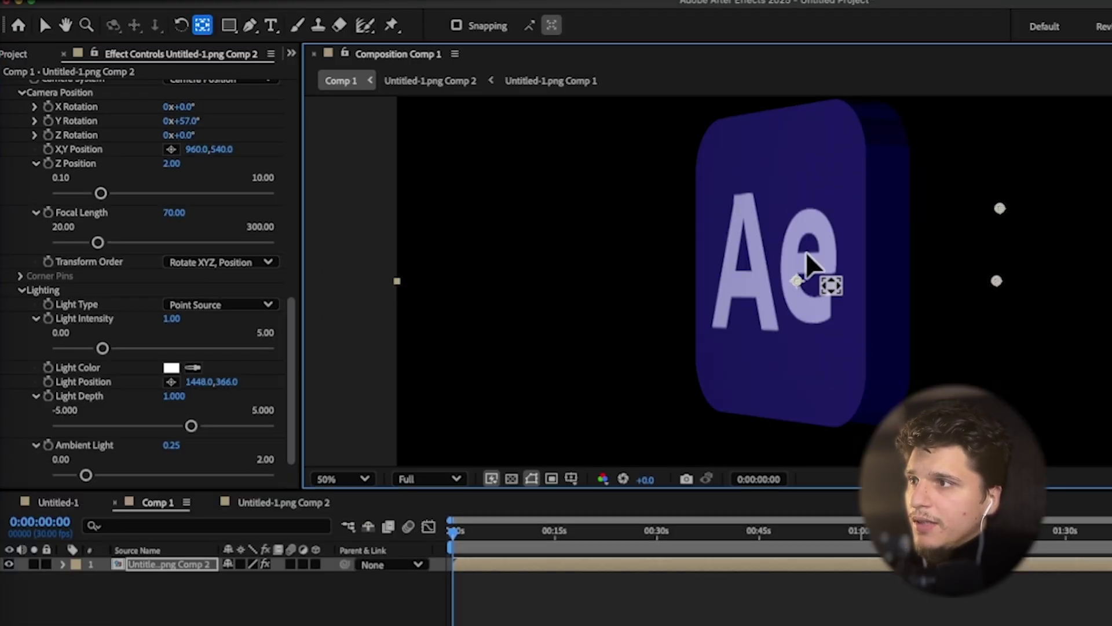
Raise Ambient Light to 1.15, set Light Depth to 0.150 and move the light above the logo's right
{"action": "scroll", "coordinate": [241, 427], "scroll_direction": "down", "scroll_amount": 1}
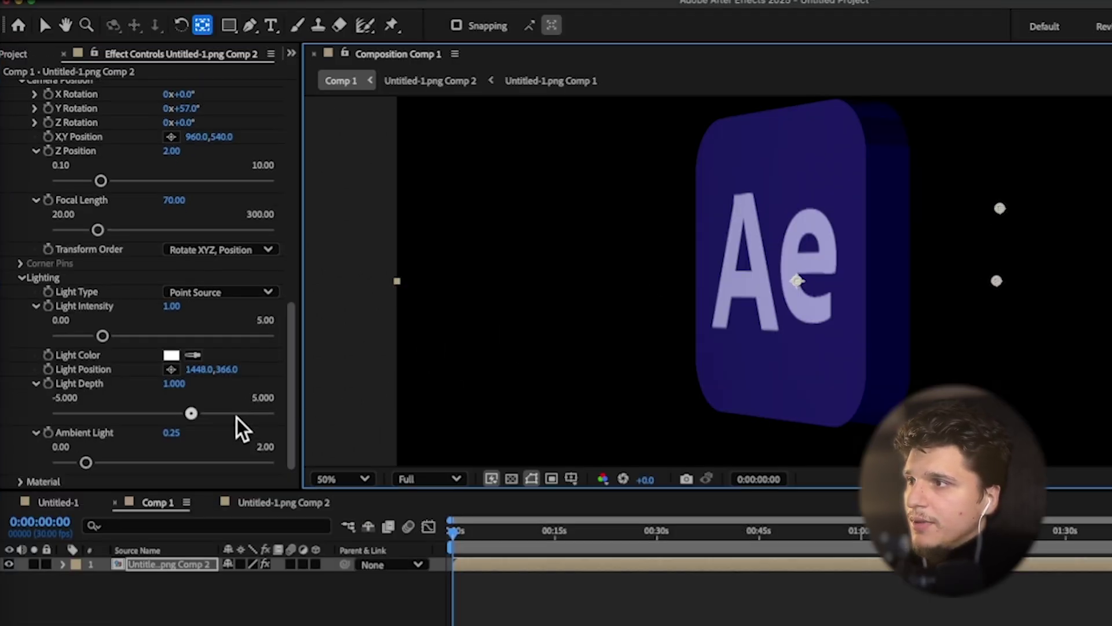
{"action": "left_click_drag", "start_coordinate": [87, 462], "coordinate": [186, 462]}
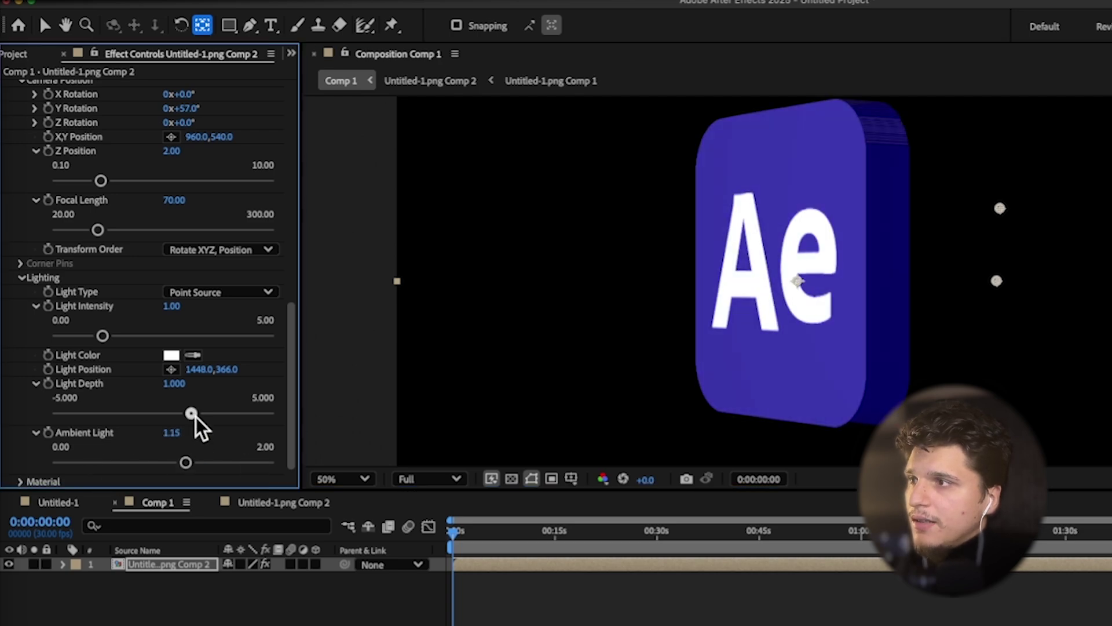
{"action": "left_click_drag", "start_coordinate": [214, 414], "coordinate": [173, 413]}
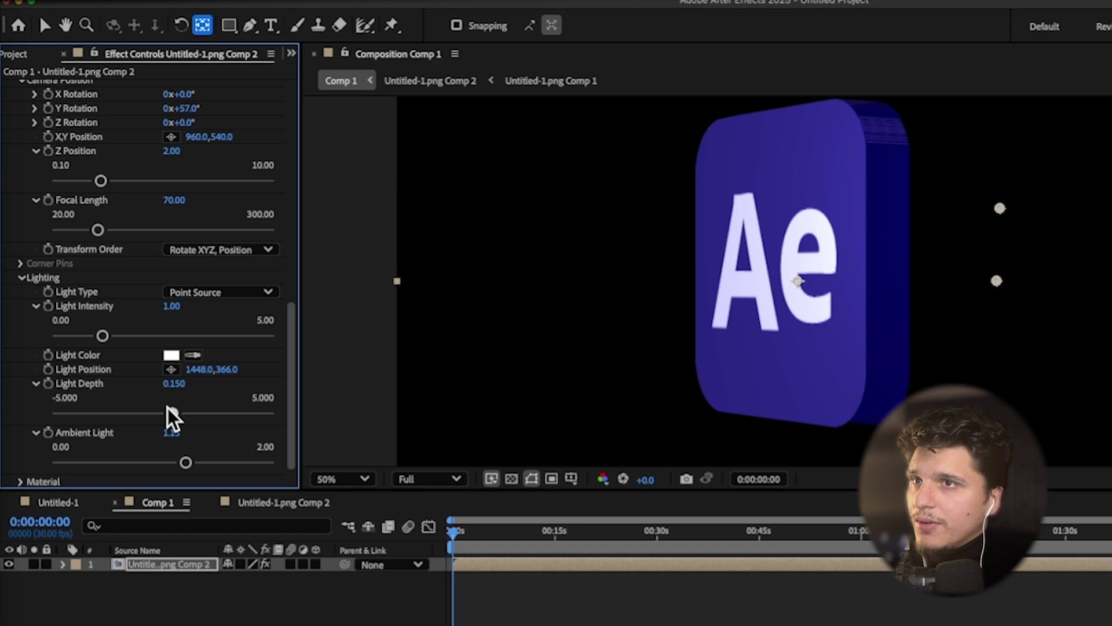
{"action": "left_click", "coordinate": [861, 161]}
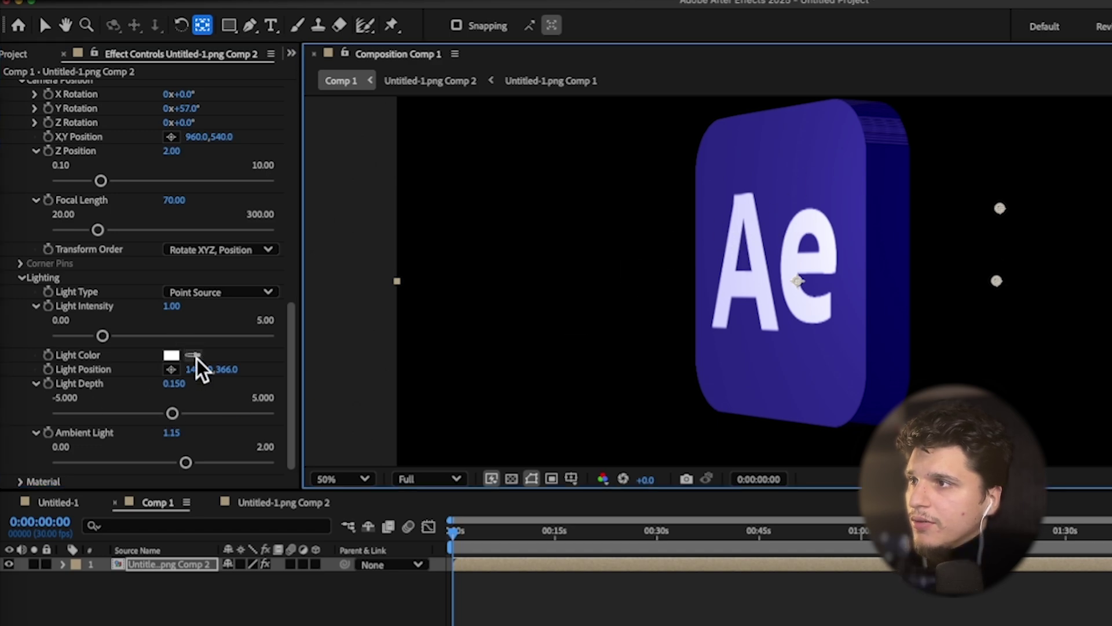
{"action": "left_click_drag", "start_coordinate": [1000, 208], "coordinate": [1003, 253]}
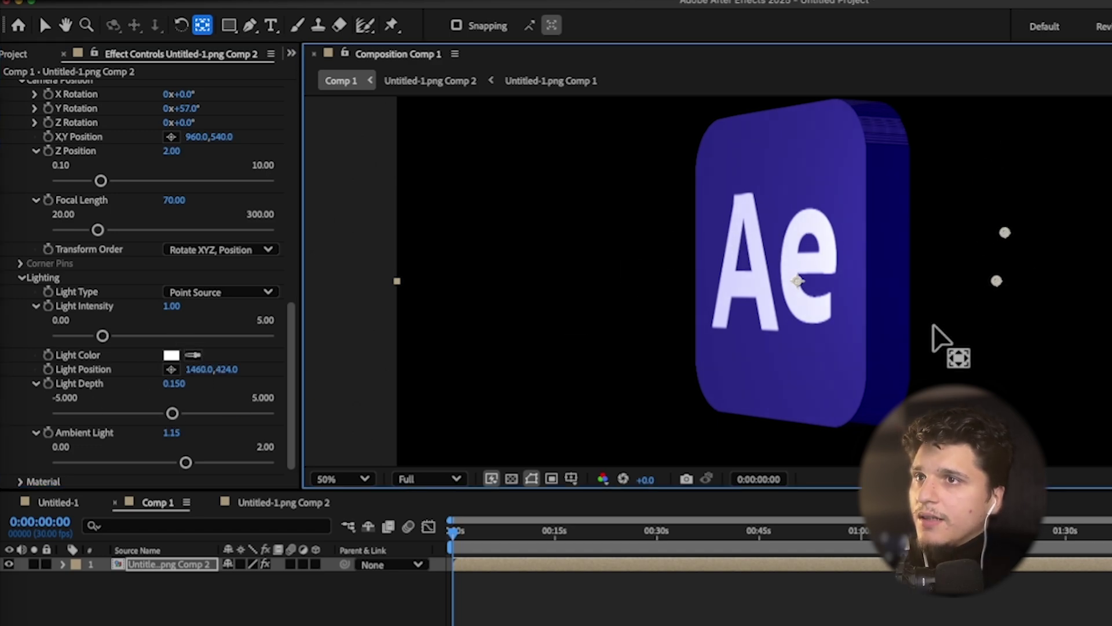
{"action": "scroll", "coordinate": [717, 297], "scroll_direction": "down", "scroll_amount": 1}
{"action": "scroll", "coordinate": [782, 311], "scroll_direction": "up", "scroll_amount": 1}
{"action": "scroll", "coordinate": [777, 298], "scroll_direction": "down", "scroll_amount": 1}
{"action": "scroll", "coordinate": [172, 324], "scroll_direction": "up", "scroll_amount": 10}
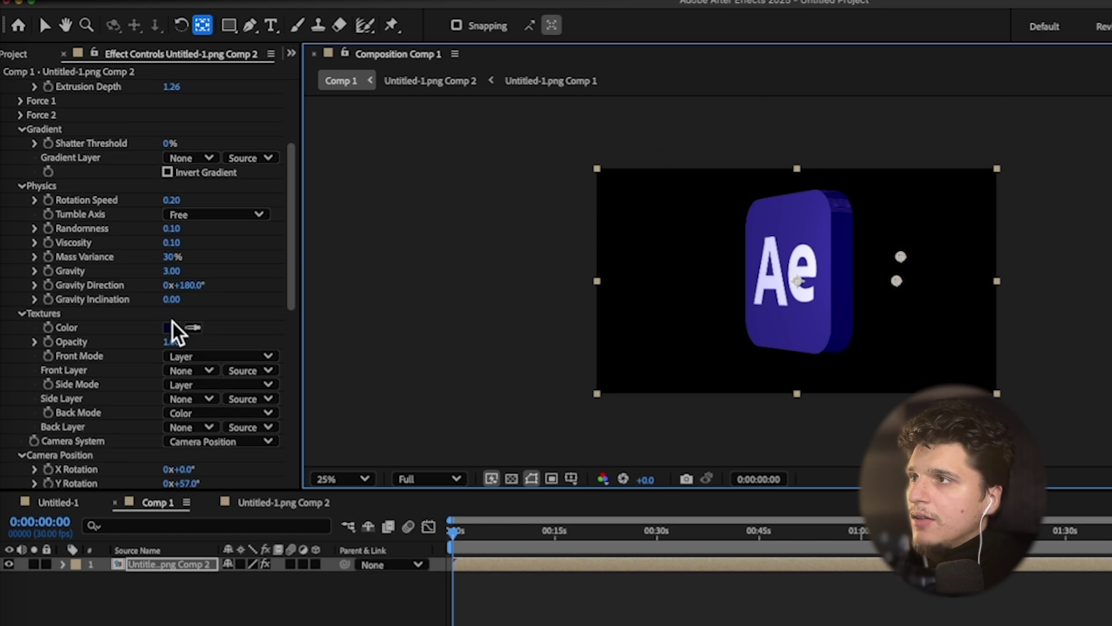
{"action": "scroll", "coordinate": [177, 327], "scroll_direction": "up", "scroll_amount": 3}
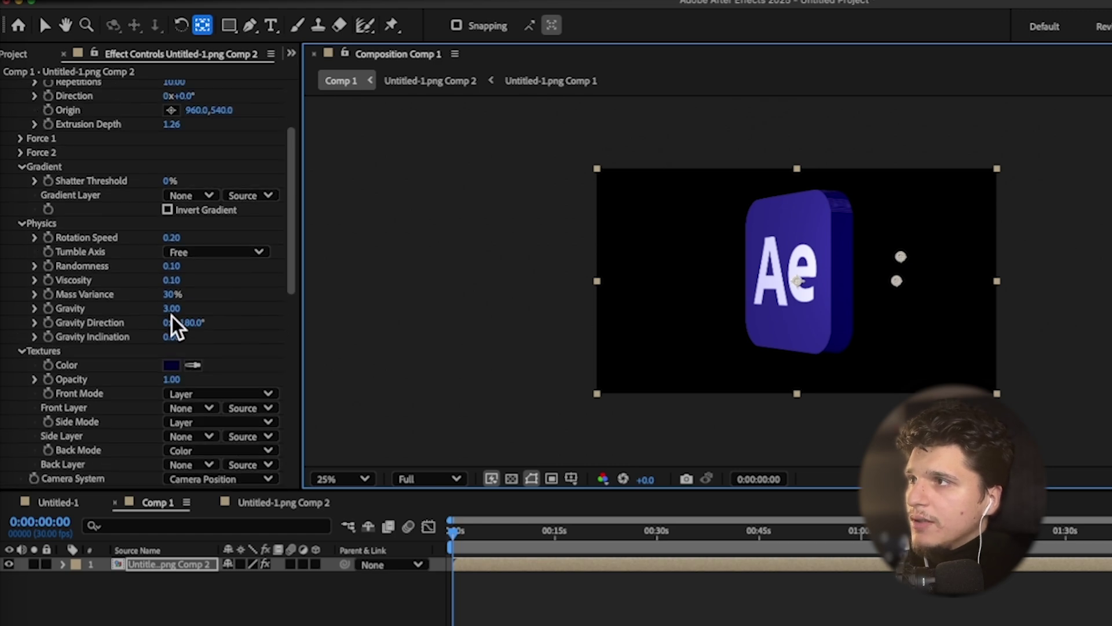
Scrub the Extrusion Depth to adjust the logo's thickness
{"action": "left_click_drag", "start_coordinate": [171, 137], "coordinate": [376, 181]}
{"action": "scroll", "coordinate": [129, 284], "scroll_direction": "down", "scroll_amount": 10}
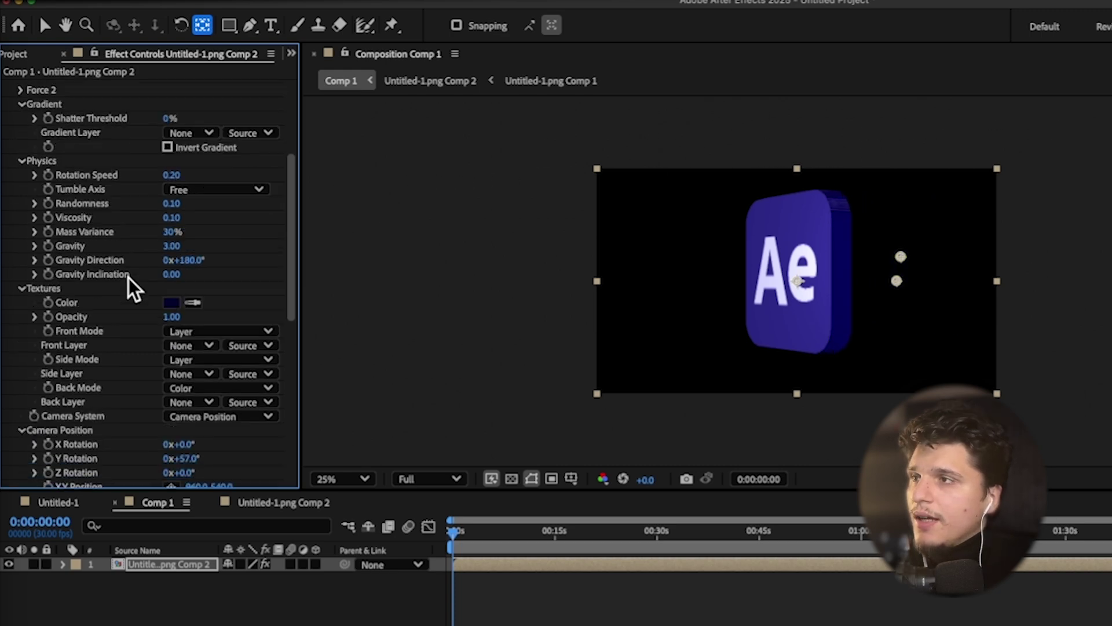
{"action": "scroll", "coordinate": [133, 288], "scroll_direction": "down", "scroll_amount": 2}
{"action": "scroll", "coordinate": [141, 316], "scroll_direction": "up", "scroll_amount": 2}
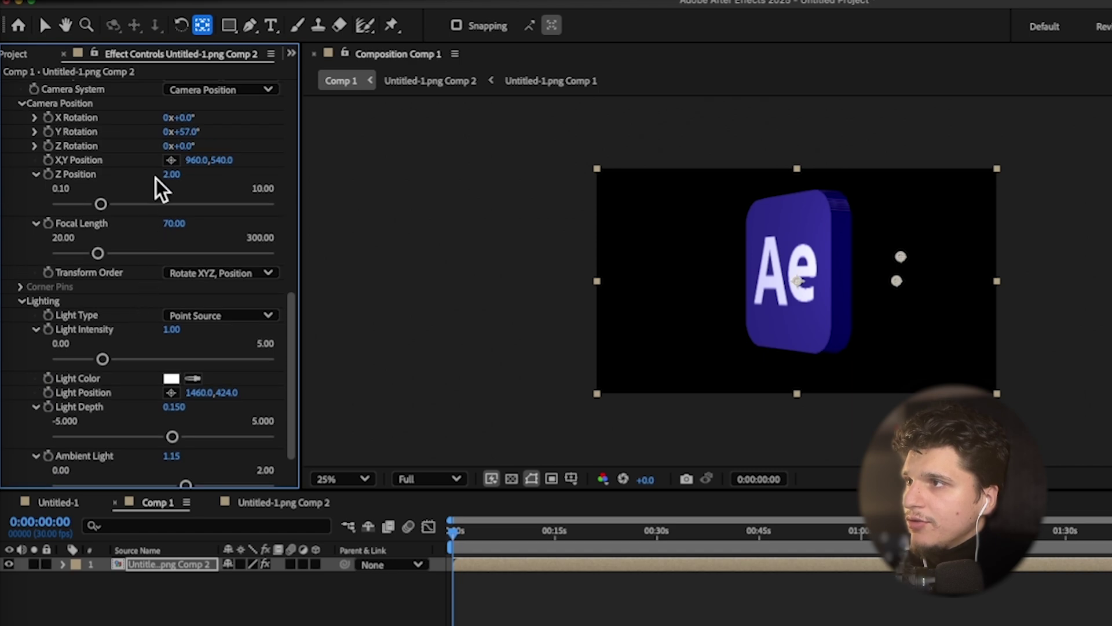
Keyframe Y Rotation at 0° at the start, then set 356° at about 0:59
{"action": "left_click", "coordinate": [186, 144]}
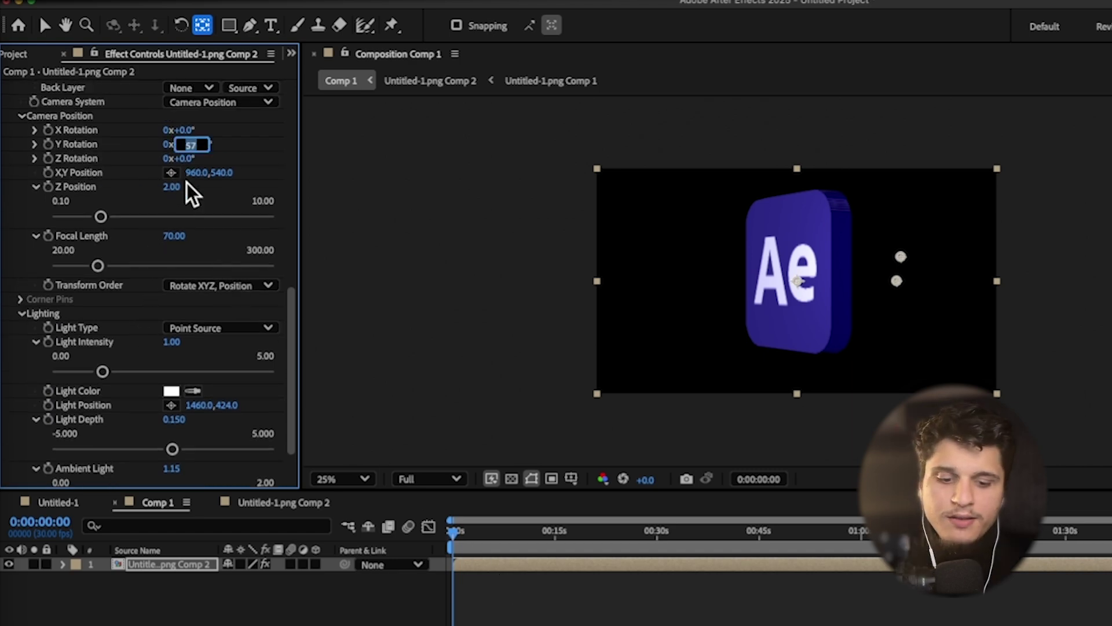
{"action": "type", "text": "0"}
{"action": "left_click", "coordinate": [48, 144]}
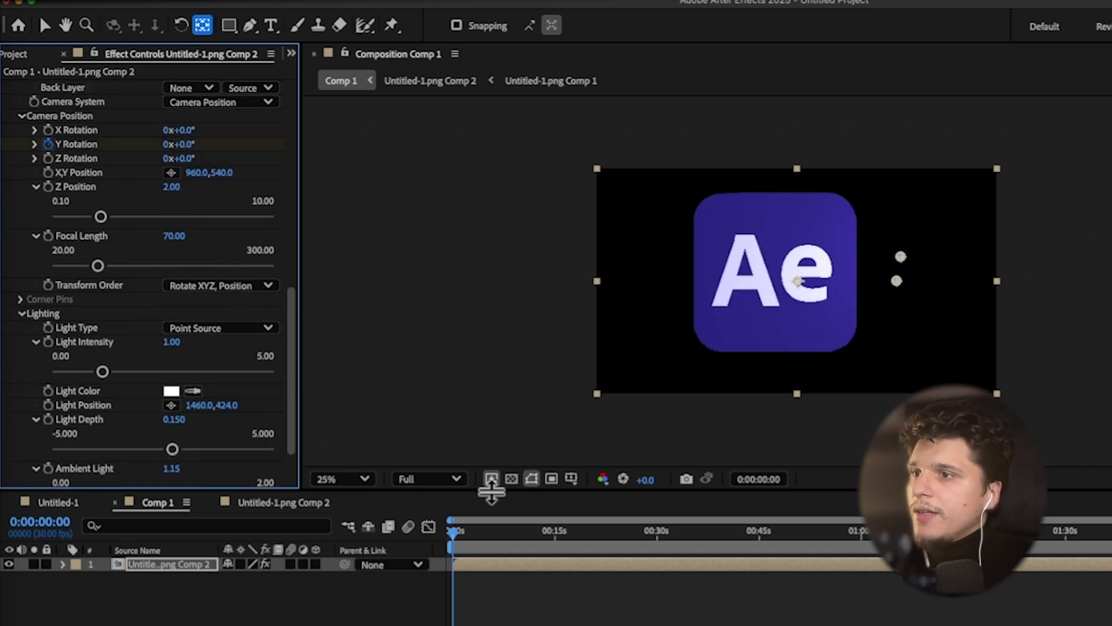
{"action": "left_click_drag", "start_coordinate": [513, 531], "coordinate": [603, 534]}
{"action": "left_click_drag", "start_coordinate": [668, 545], "coordinate": [858, 532]}
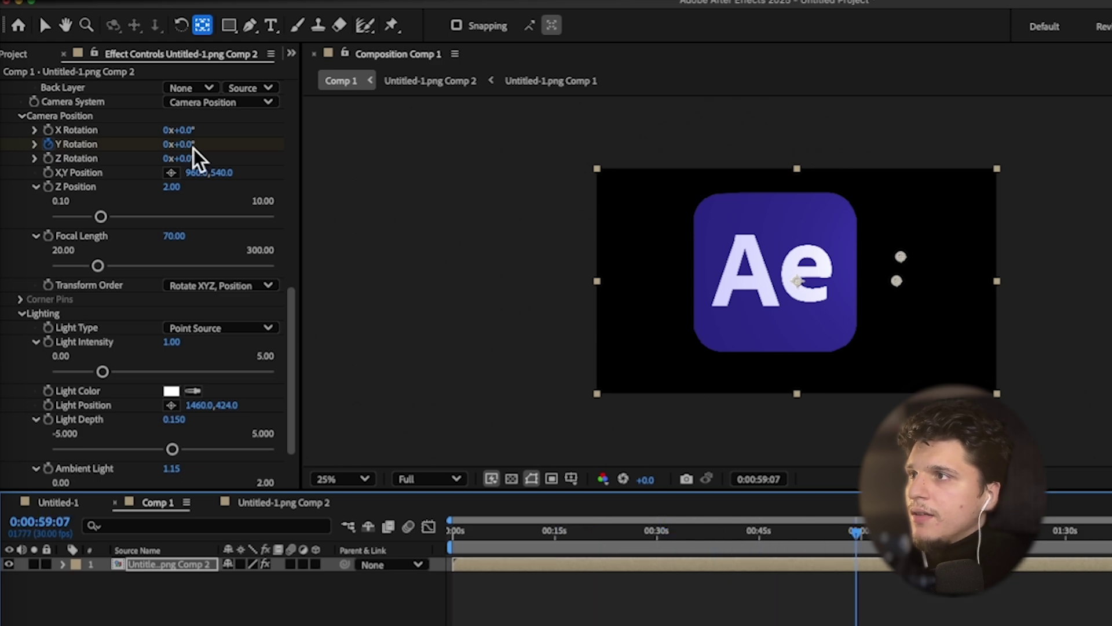
{"action": "left_click", "coordinate": [189, 145]}
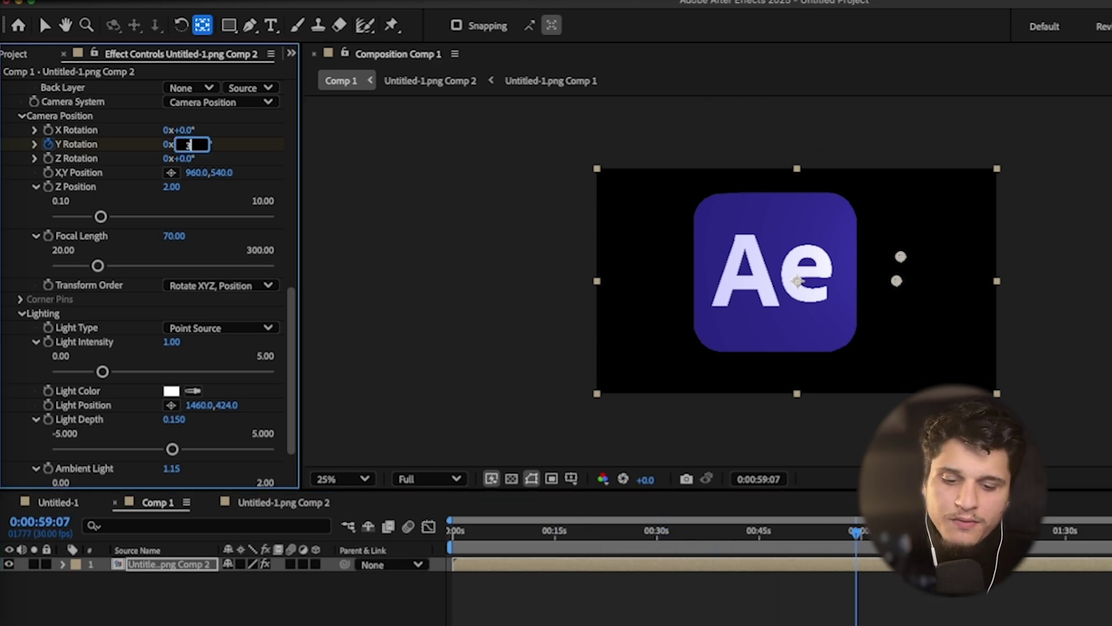
Reveal the logo layer's Y Rotation keyframes with U and scrub the timeline to preview the spin
{"action": "left_click", "coordinate": [521, 582]}
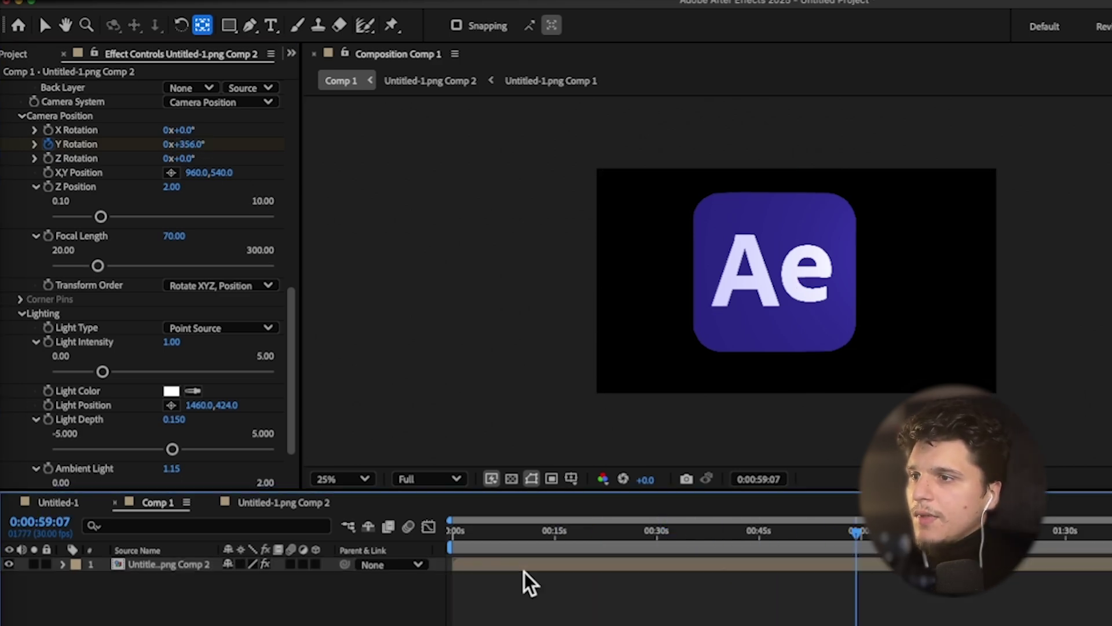
{"action": "key", "text": "u"}
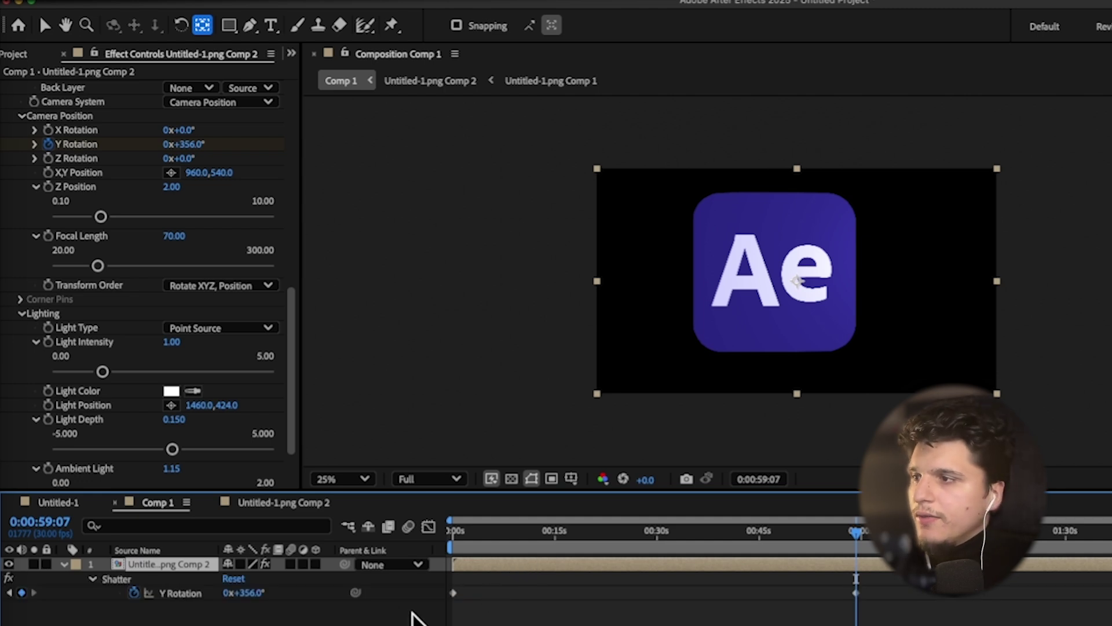
{"action": "key", "text": "Home"}
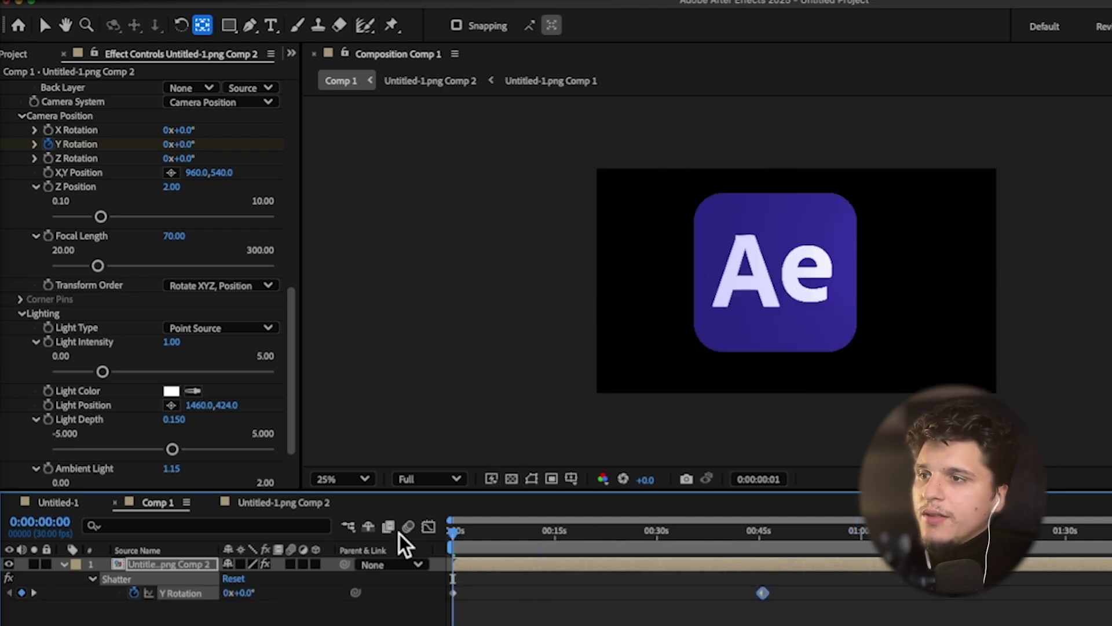
{"action": "left_click_drag", "start_coordinate": [453, 536], "coordinate": [414, 542]}
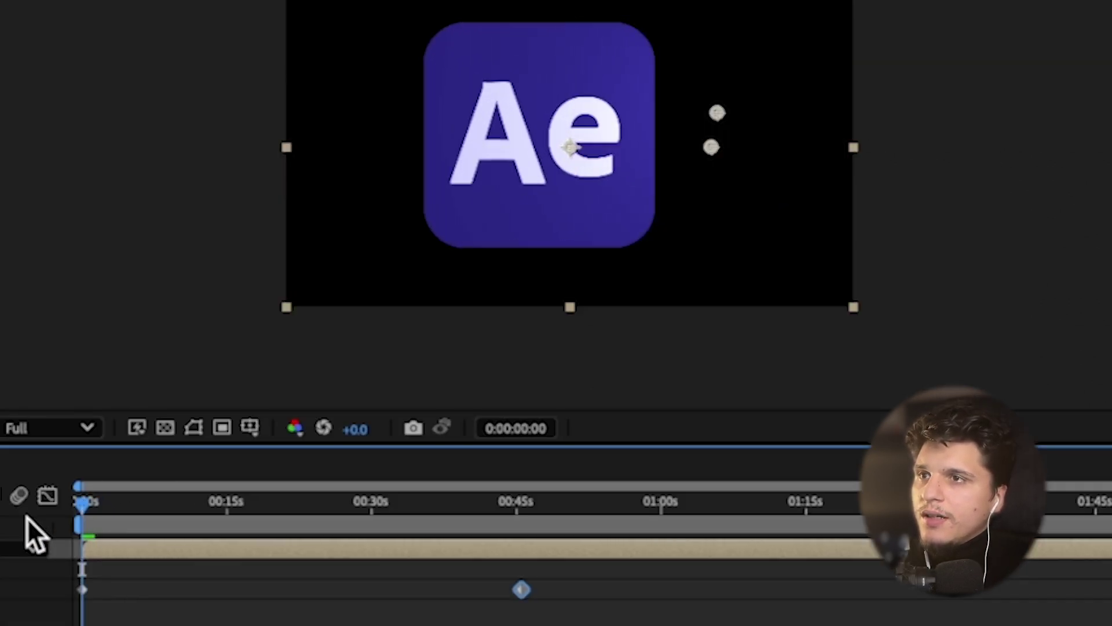
{"action": "left_click_drag", "start_coordinate": [82, 522], "coordinate": [199, 525]}
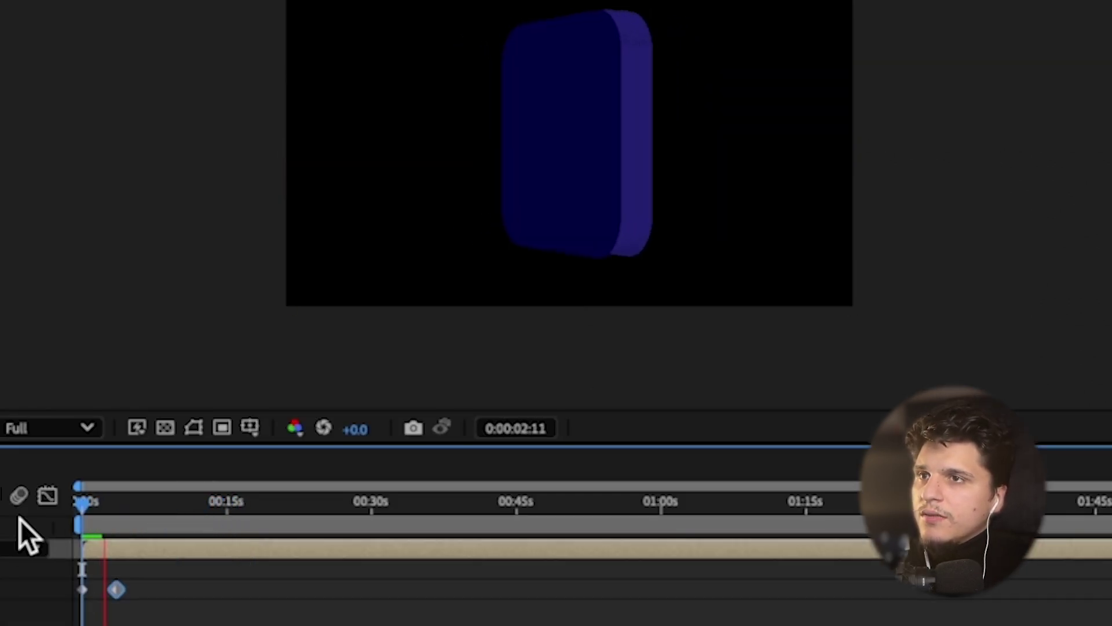